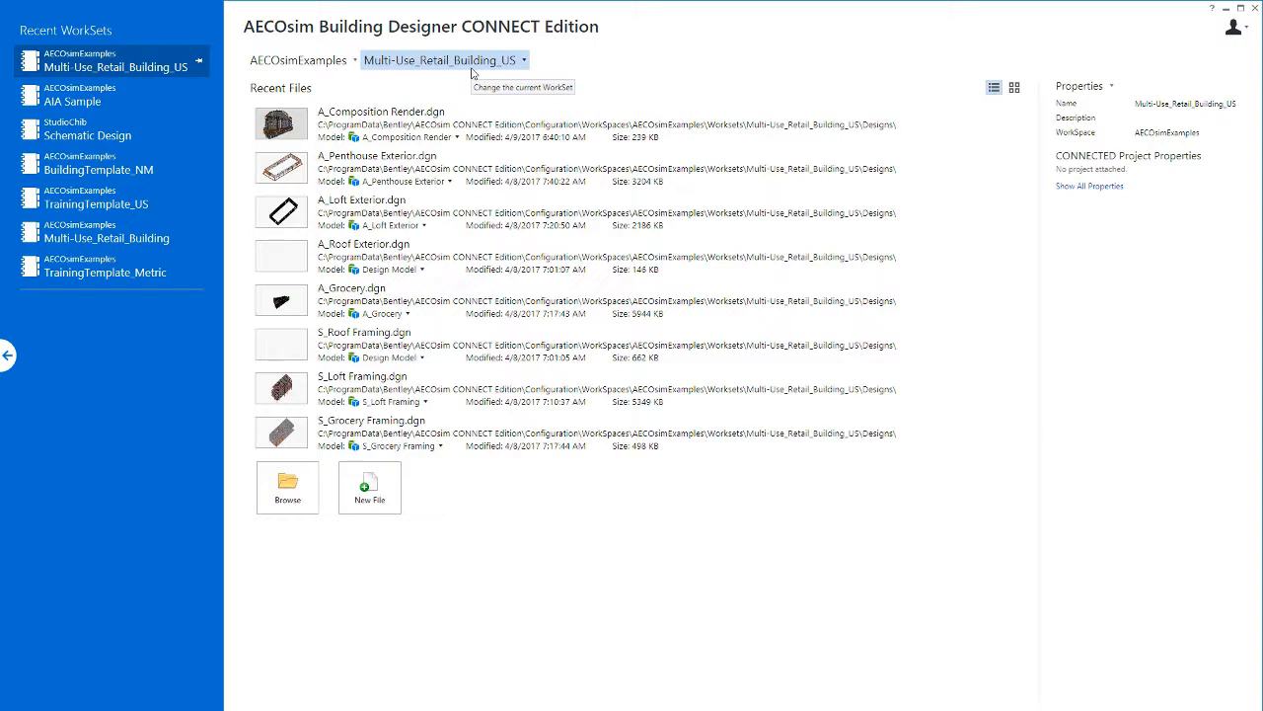
Open A_Discipline Master.dgn from the Designs folder of the Multi-Use_Retail_Building_US workset
click(489, 71)
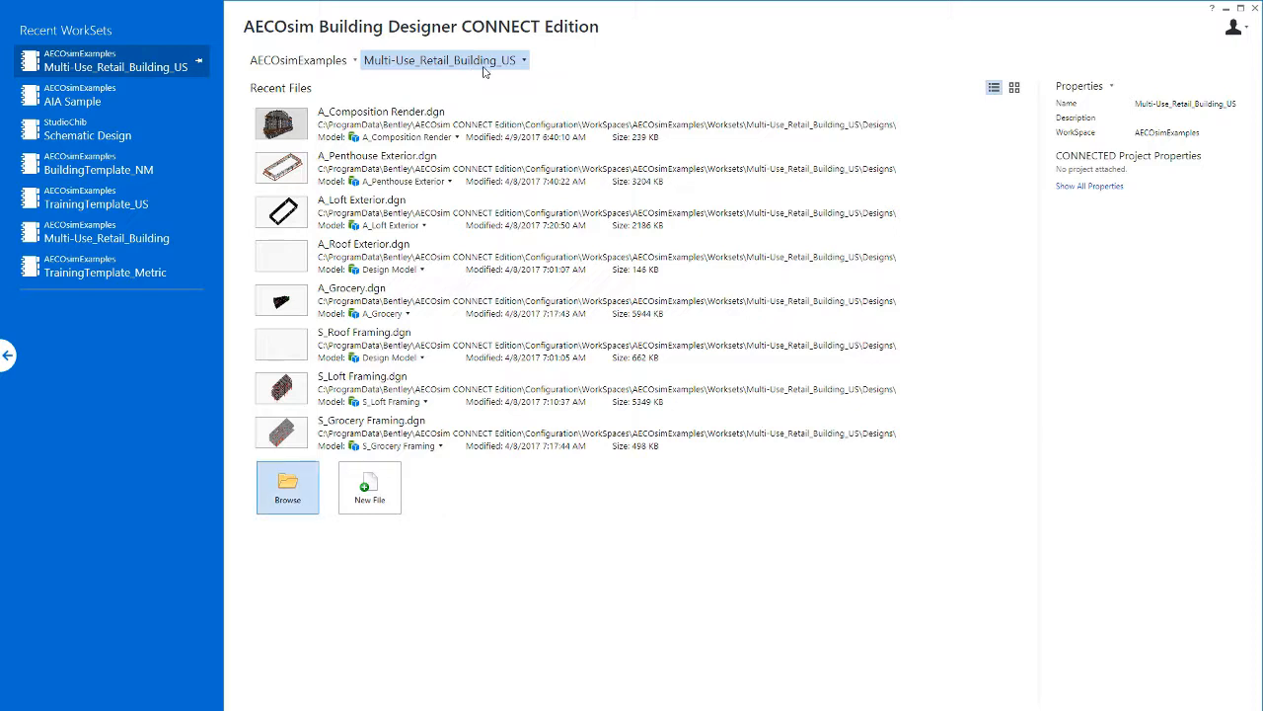
click(285, 503)
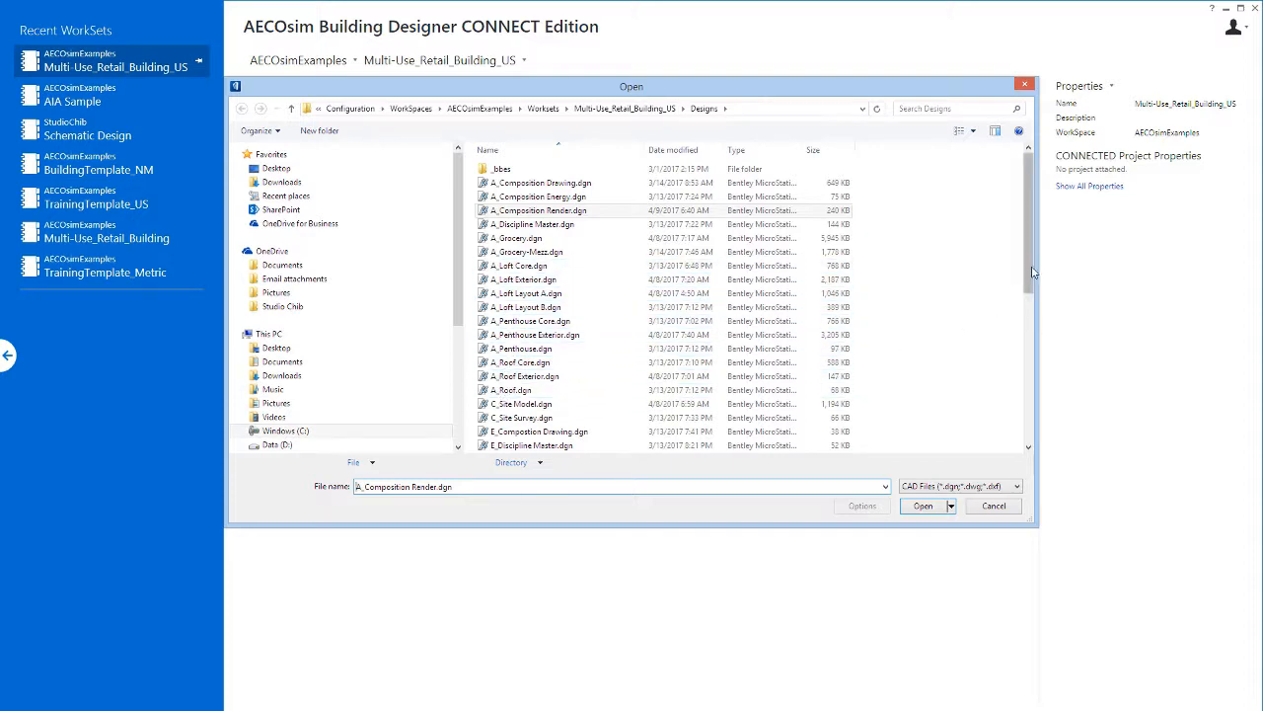
scroll(1027, 276, down, 2)
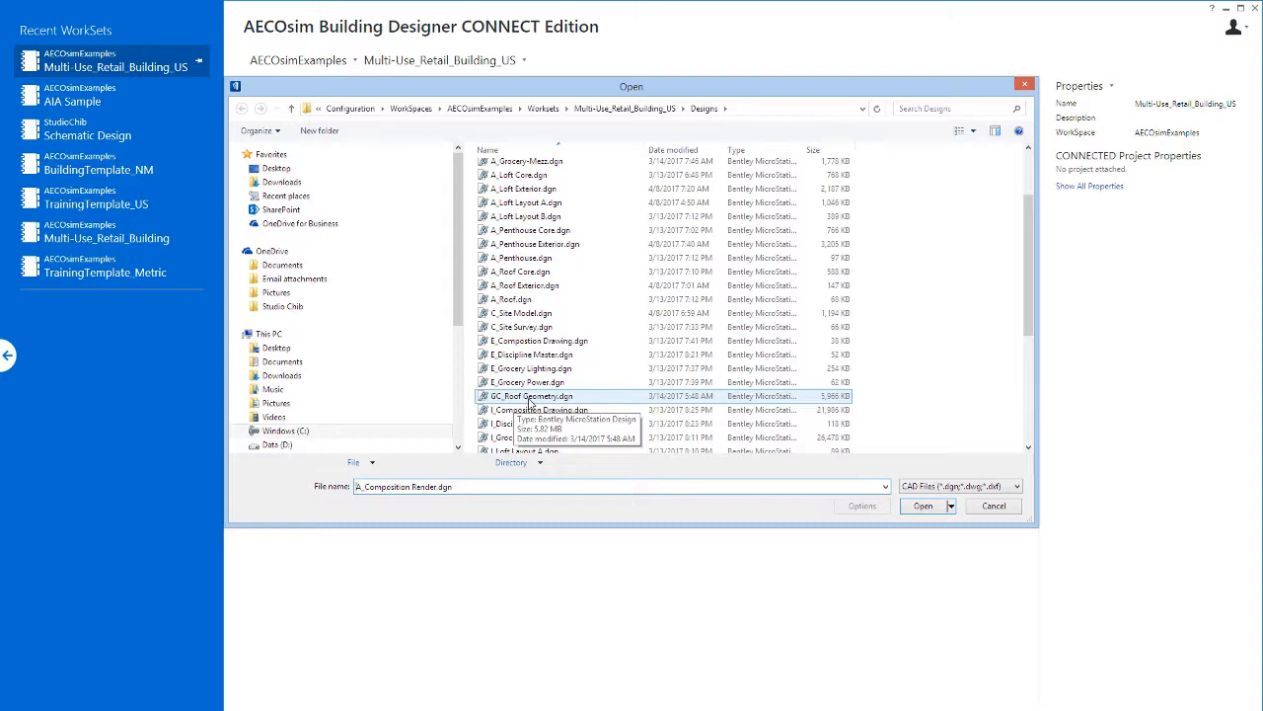
drag(1027, 297, 1013, 242)
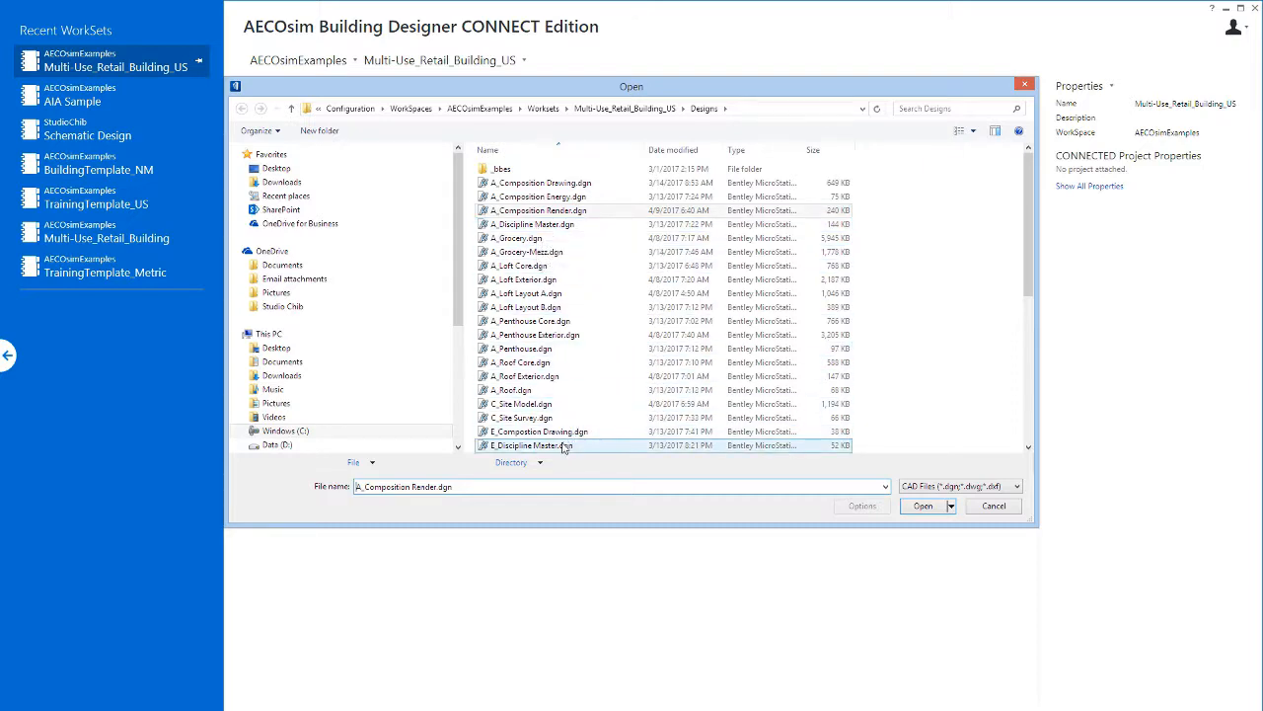
drag(1032, 245, 1023, 333)
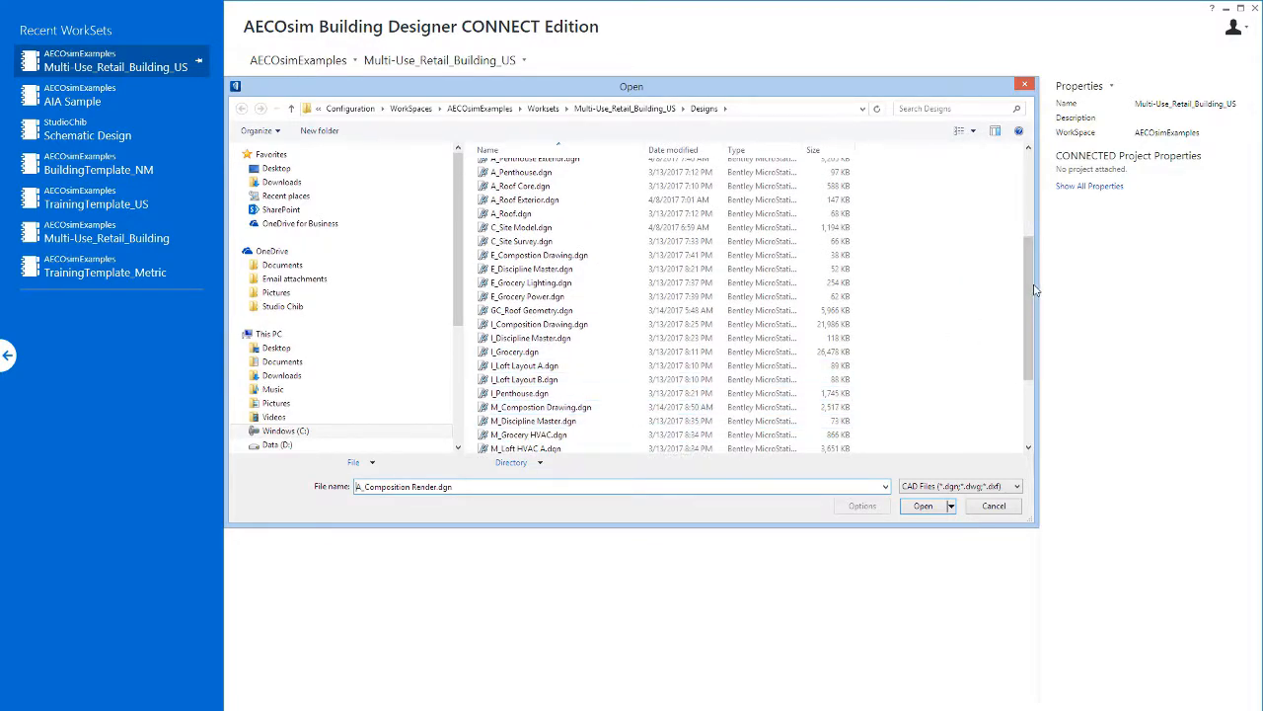
drag(1029, 292, 1023, 343)
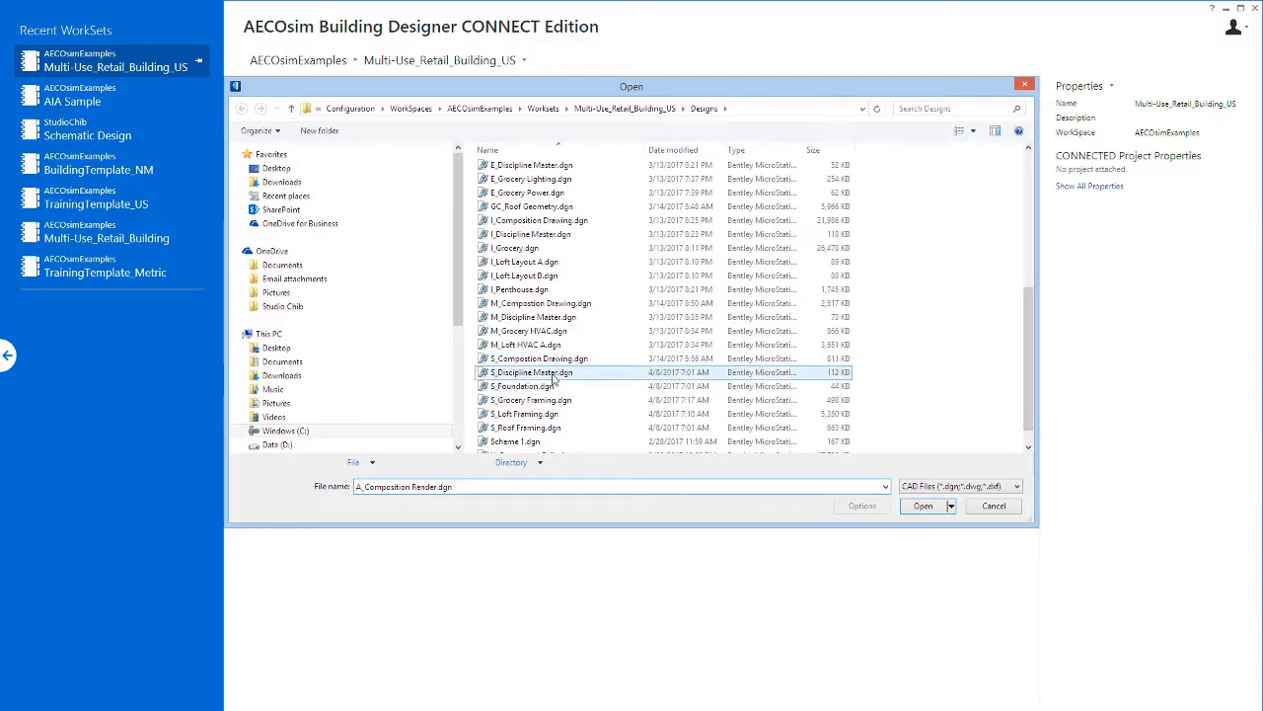
drag(1028, 390, 1028, 266)
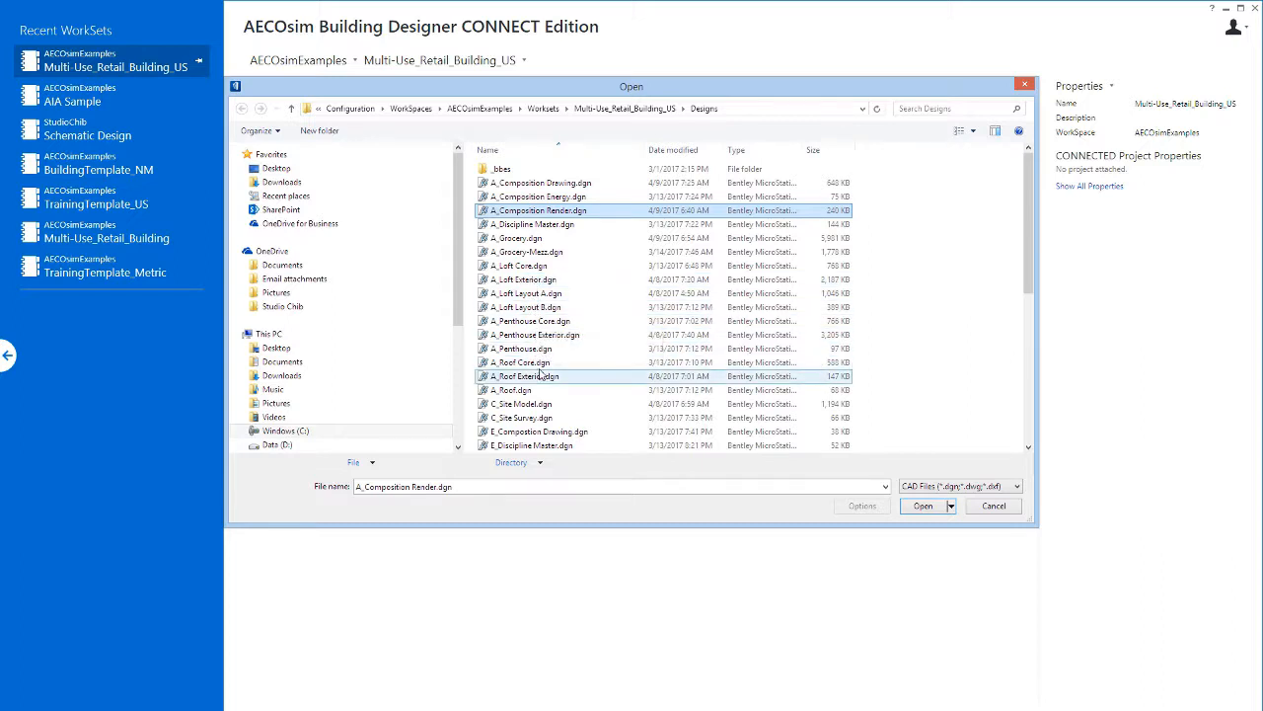
click(536, 226)
click(918, 506)
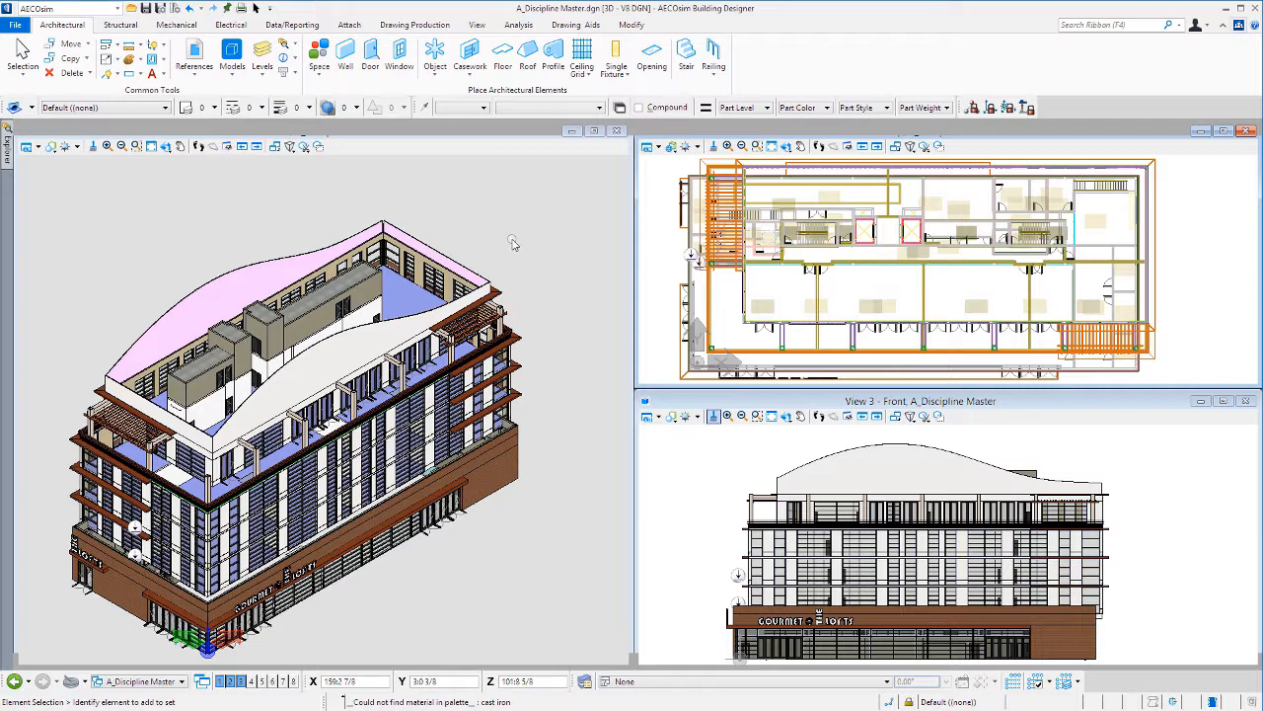
Examine the master model's references by highlighting the grocery, grocery mezzanine, loft layout and penthouse attachments one after another
click(195, 58)
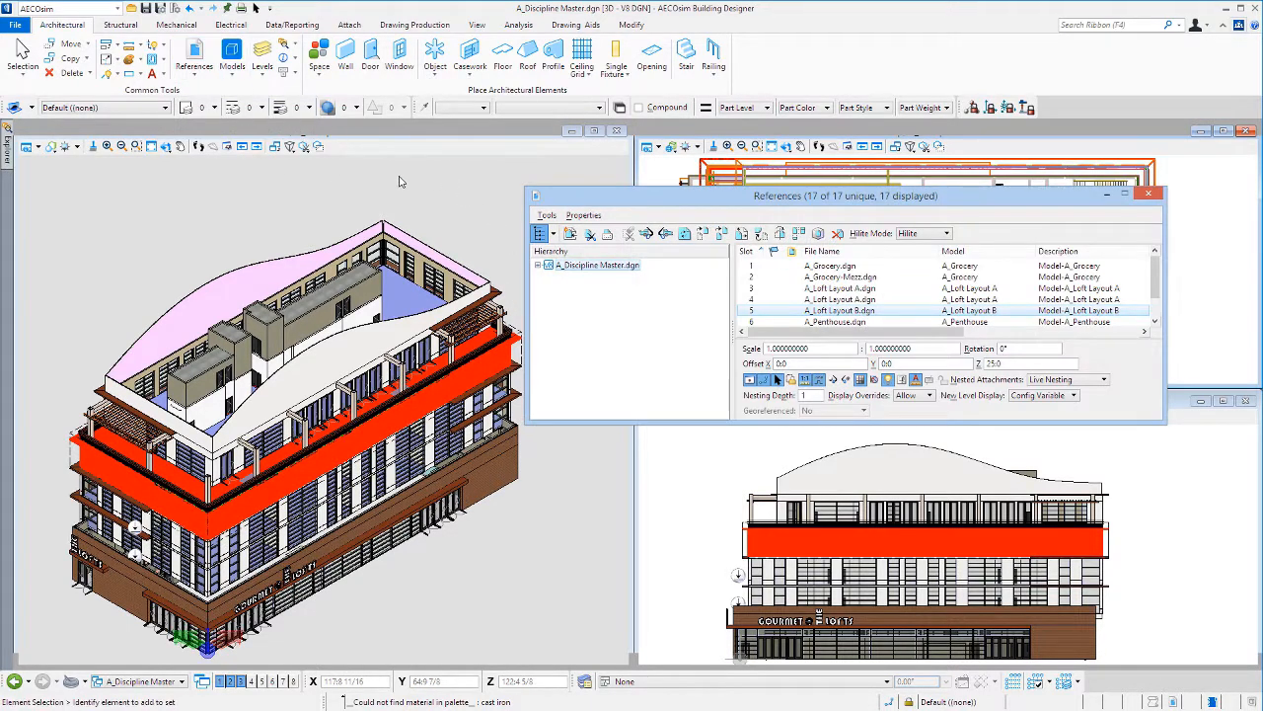
click(742, 267)
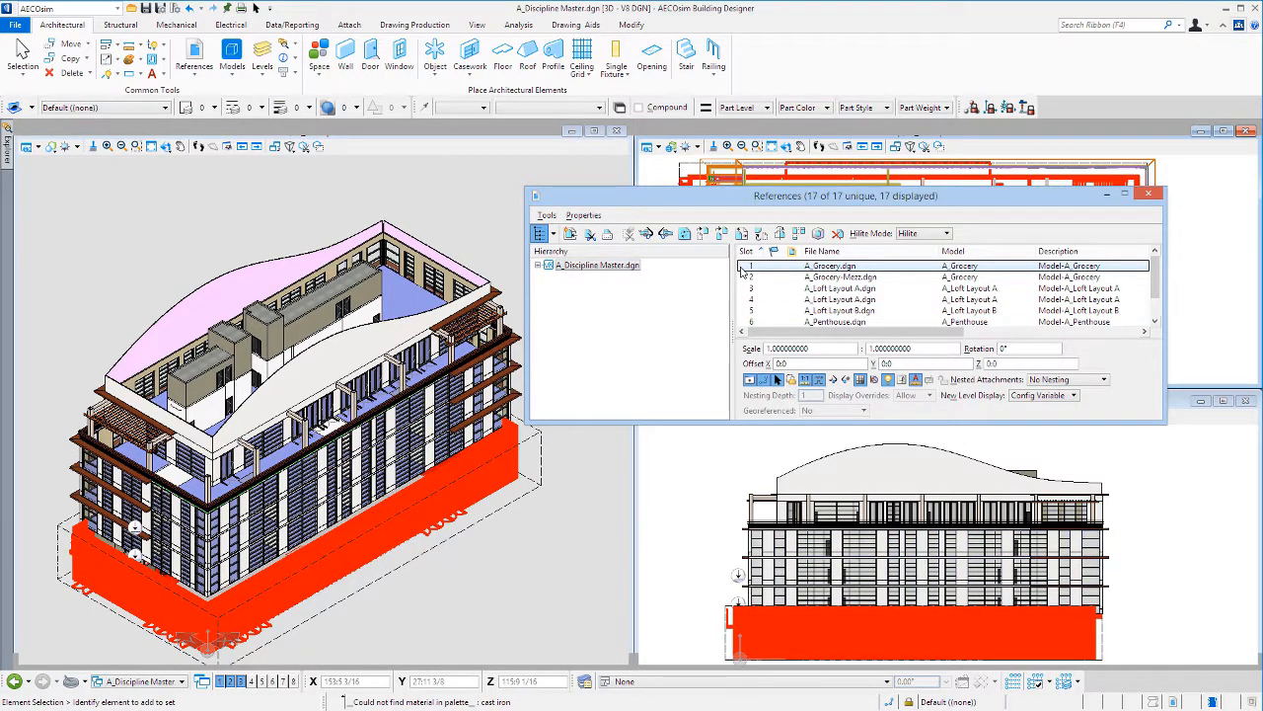
click(741, 279)
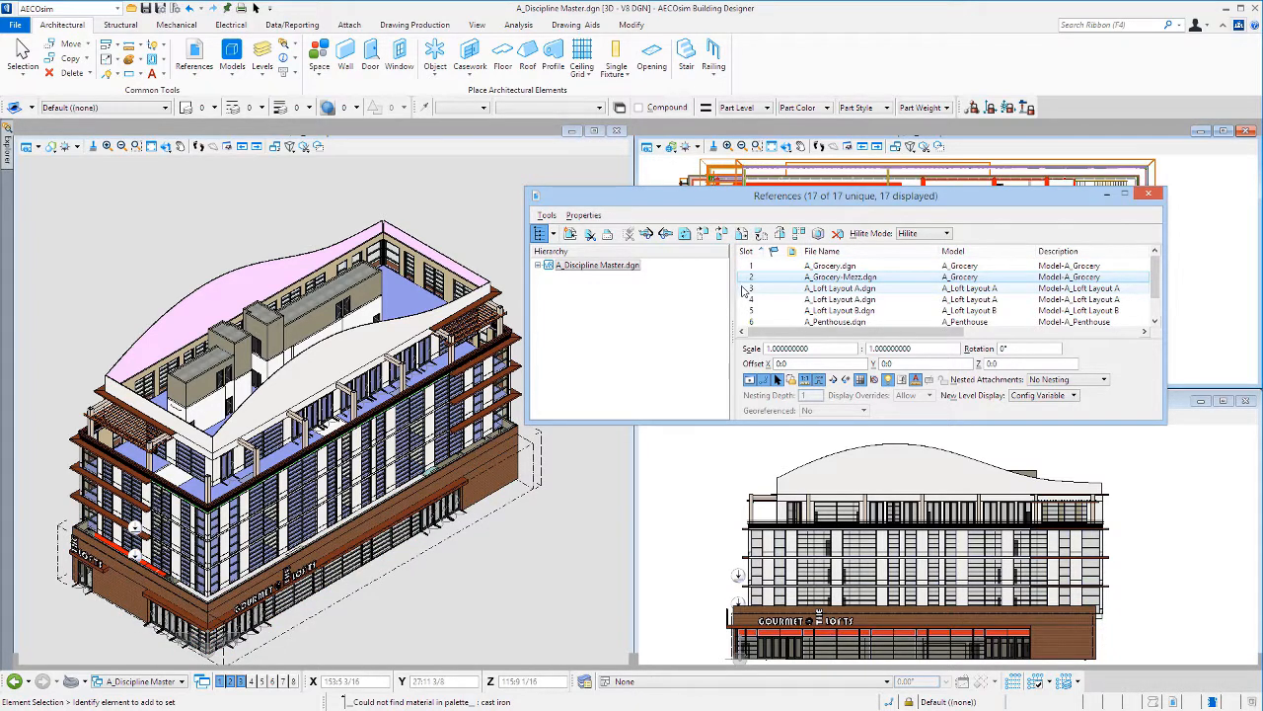
click(746, 291)
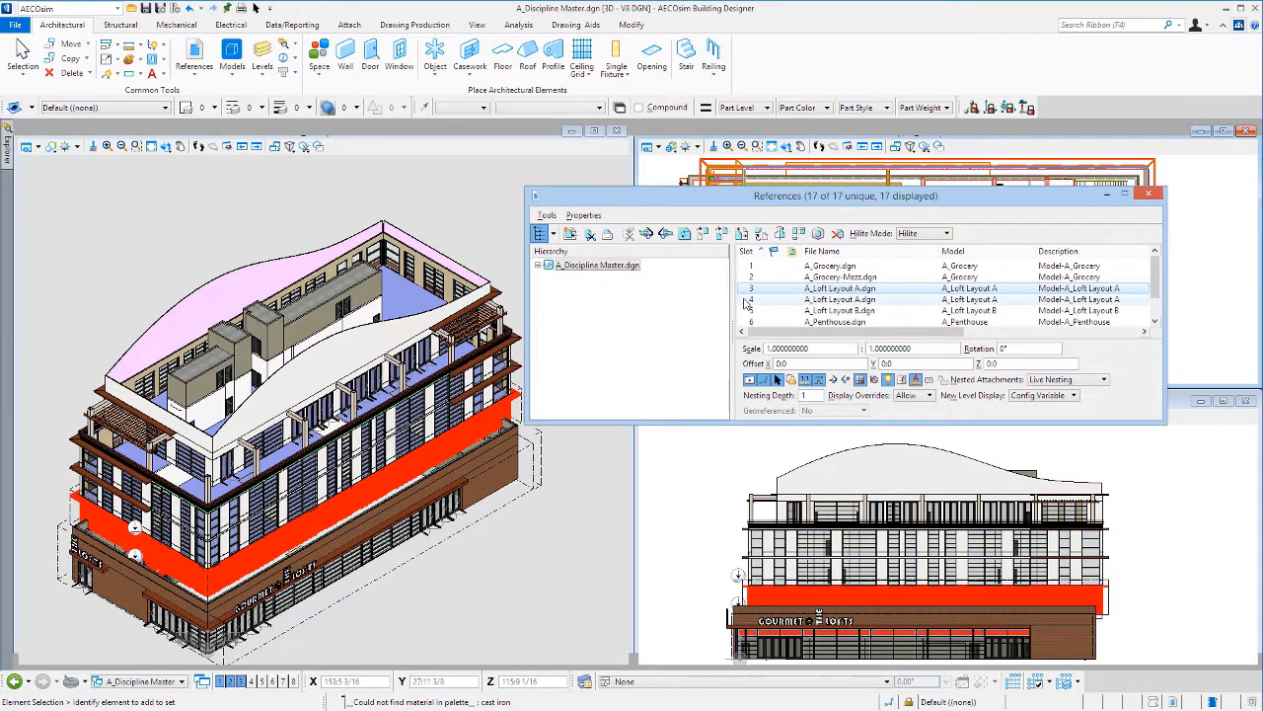
click(746, 301)
click(746, 311)
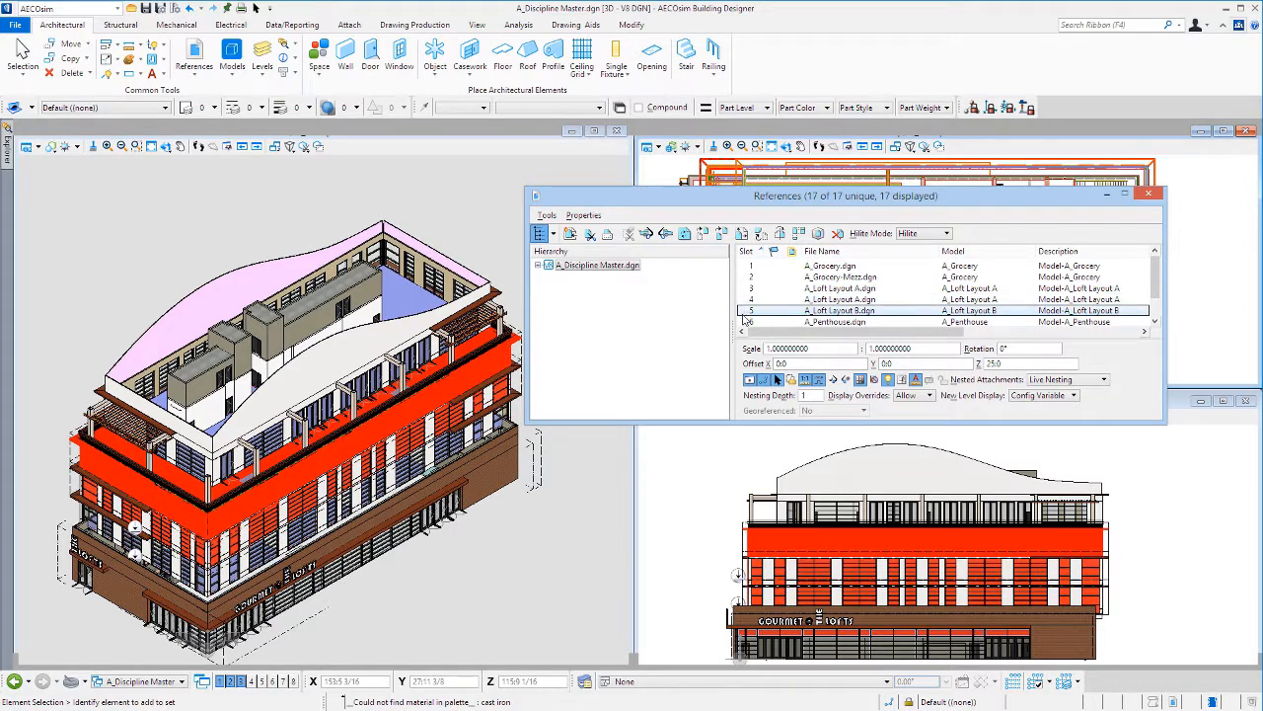
click(834, 321)
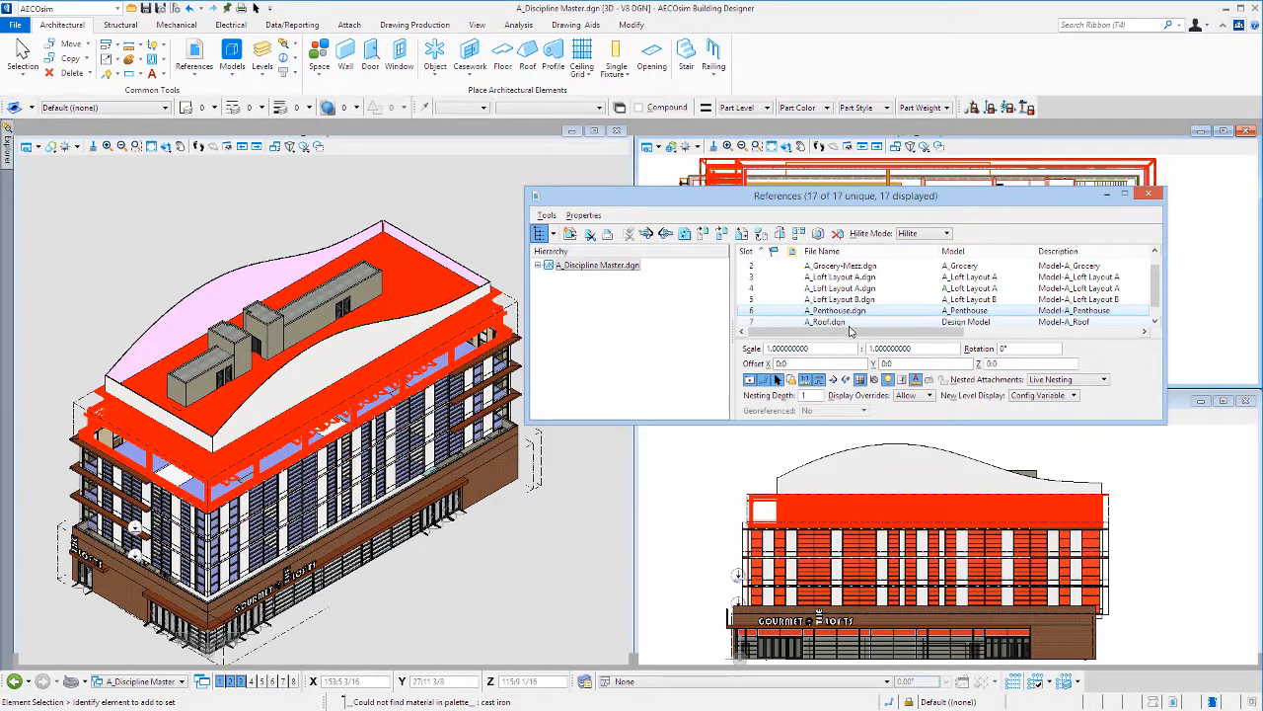
Turn off the display of the A_Roof, A_Penthouse, A_Grocery and A_Grocery-Mezz references
click(745, 323)
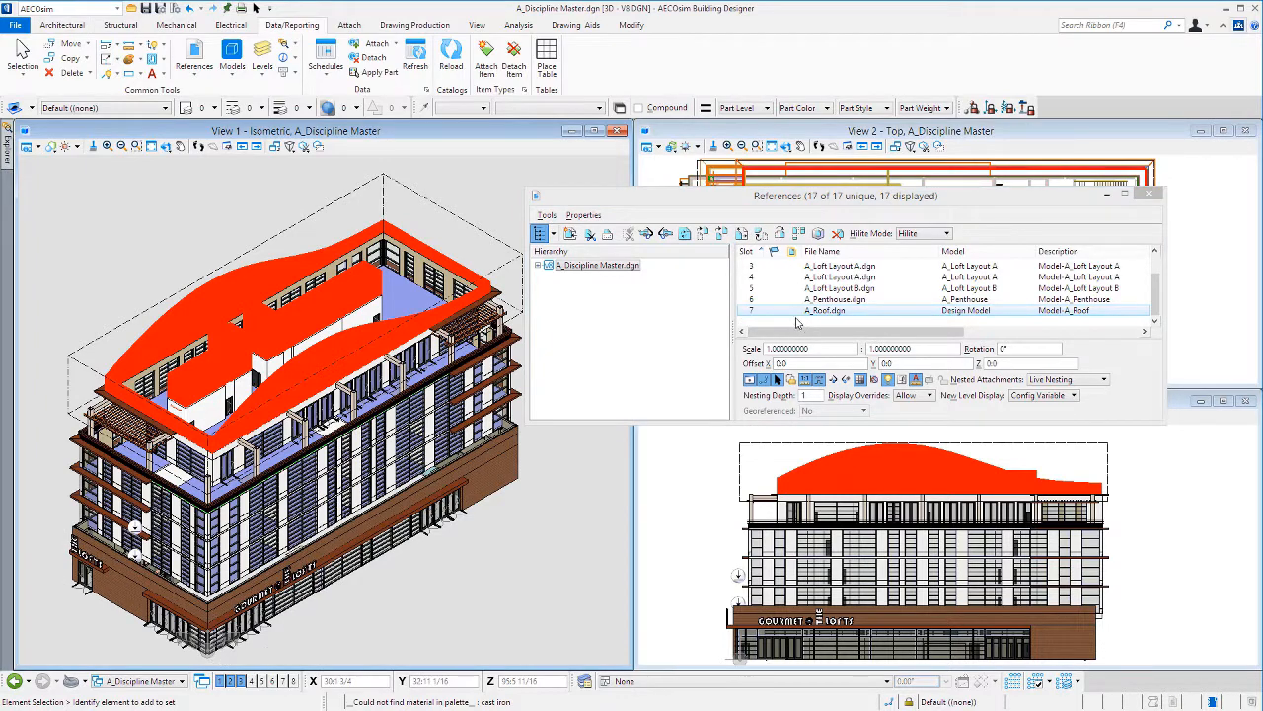
click(800, 299)
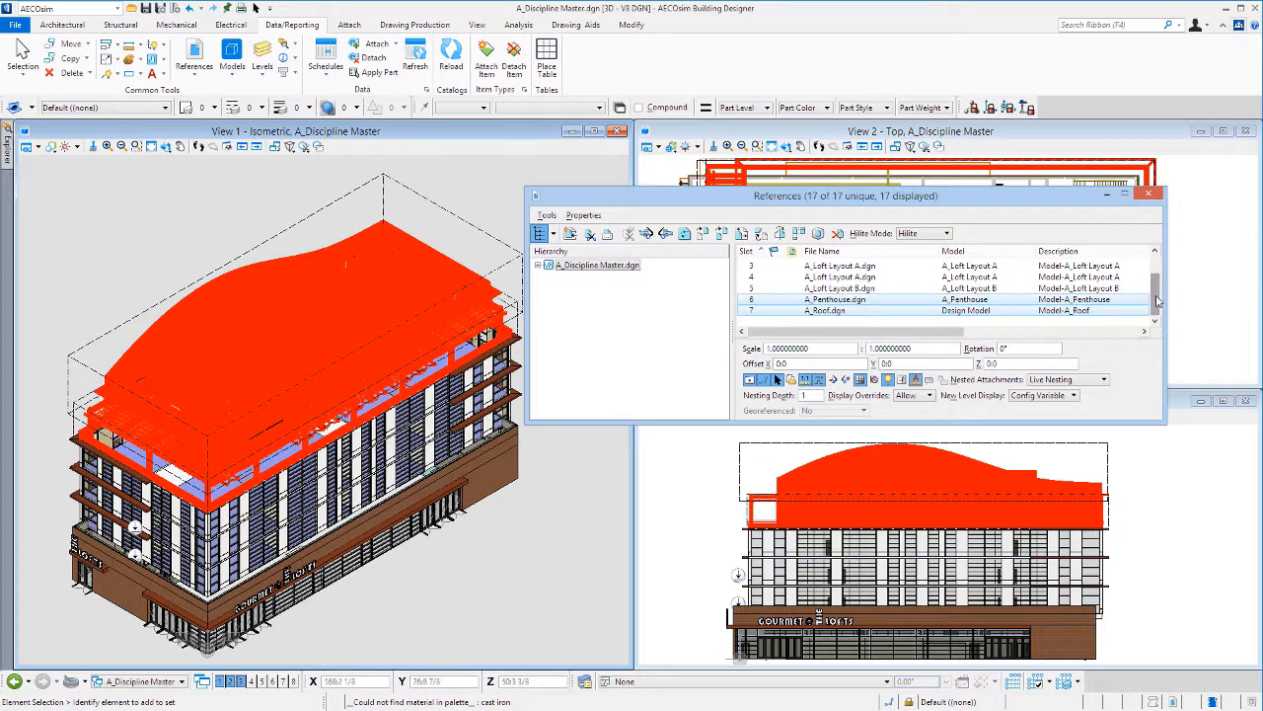
scroll(1157, 294, up, 1)
ctrl+click(770, 269)
ctrl+click(770, 278)
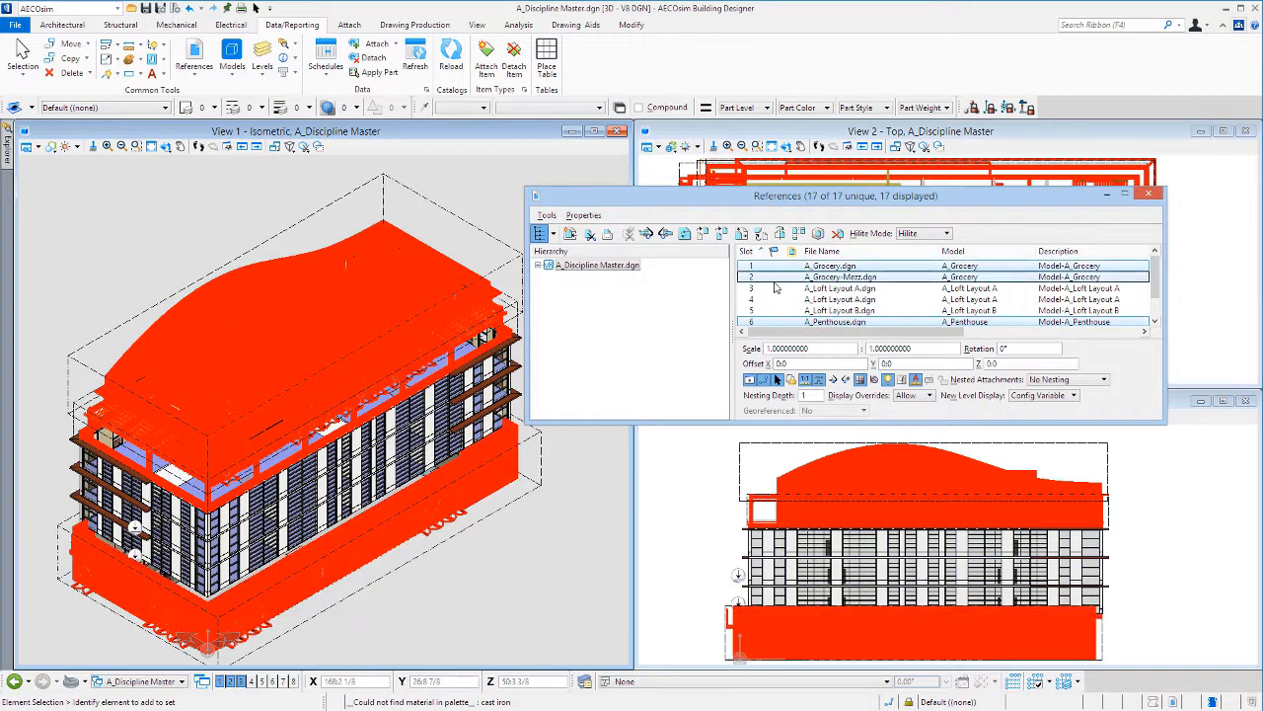
click(749, 380)
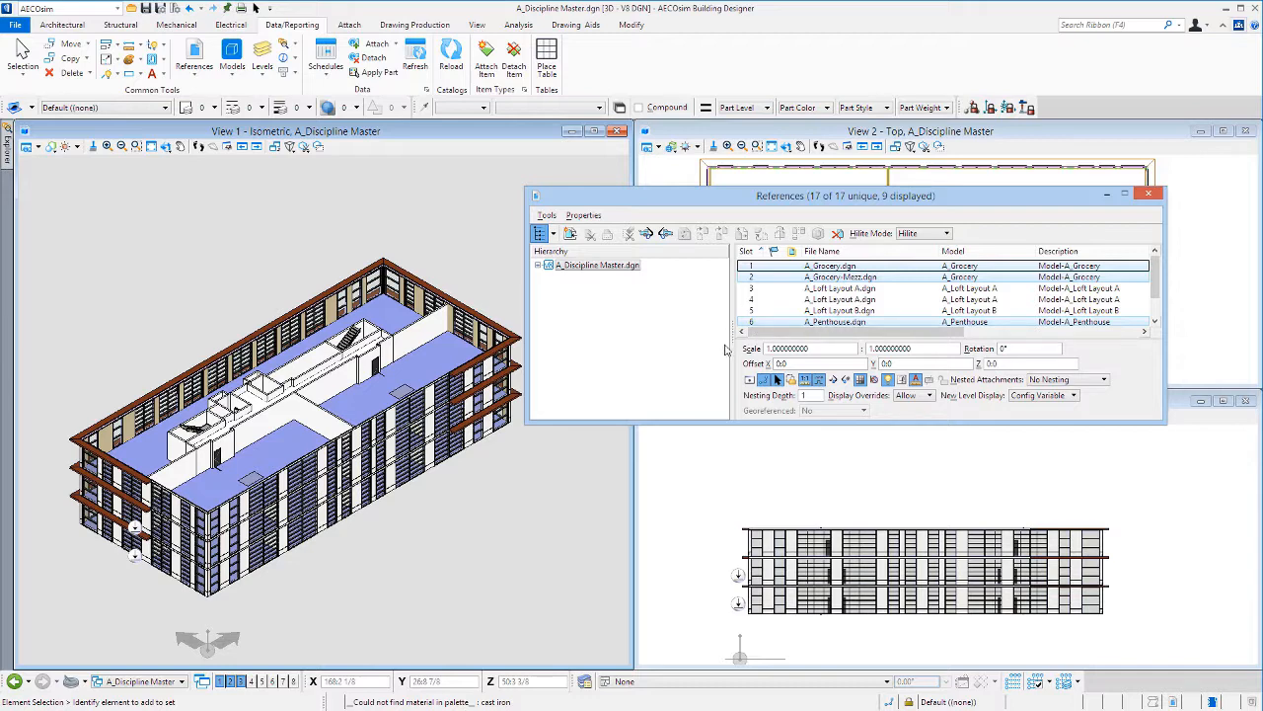
Highlight the first A_Loft Layout A, the A_Loft Layout B and the A_Penthouse references in turn to identify their floors
click(738, 289)
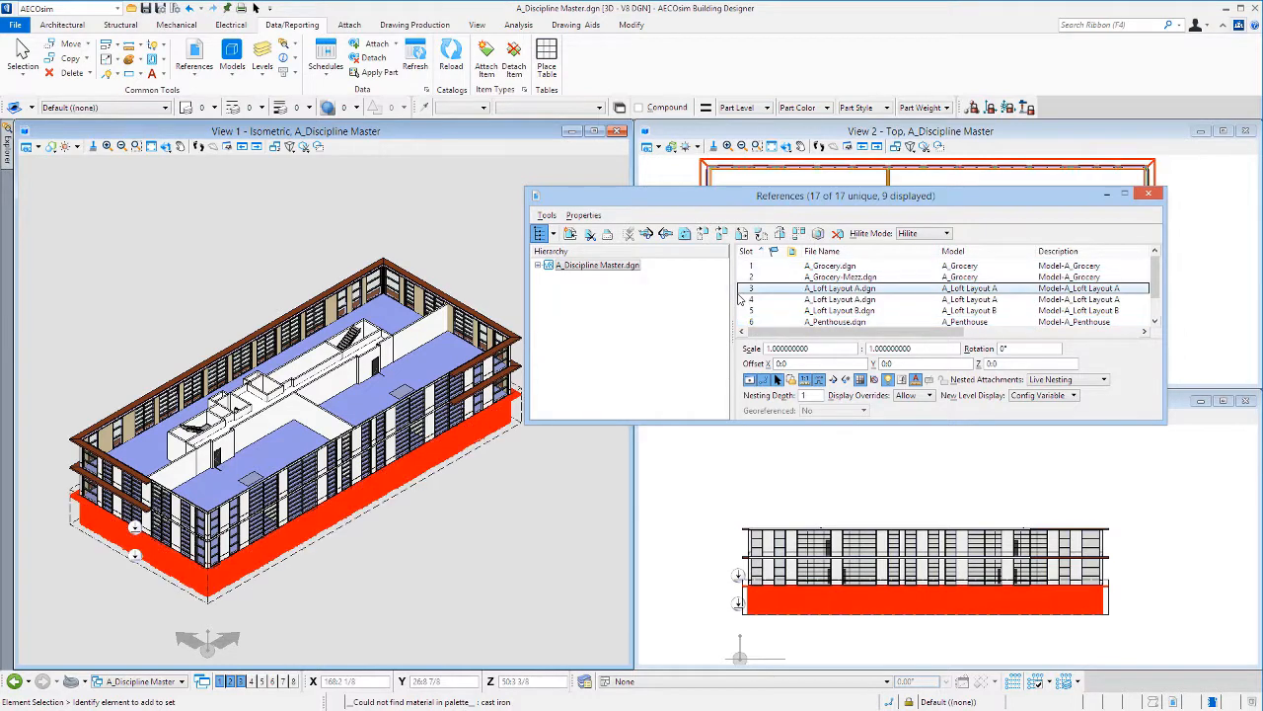
click(741, 310)
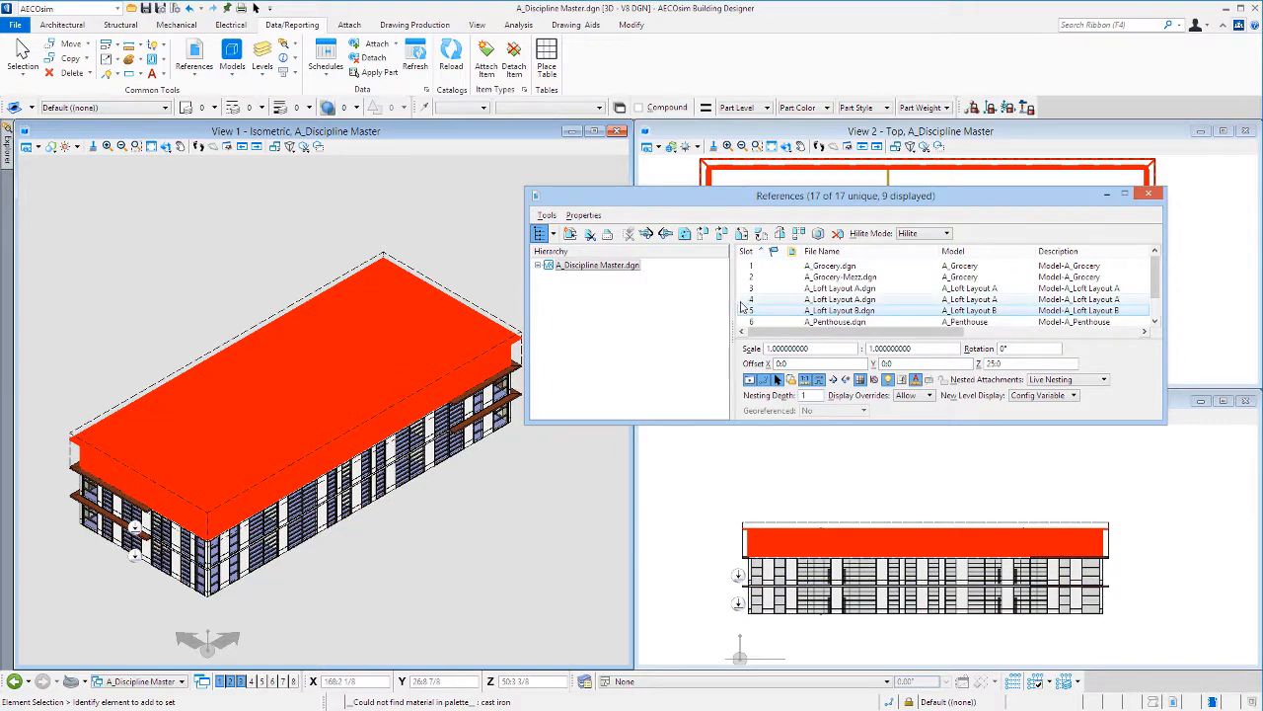
click(740, 322)
Turn off the display of the A_Loft Layout B reference
click(669, 354)
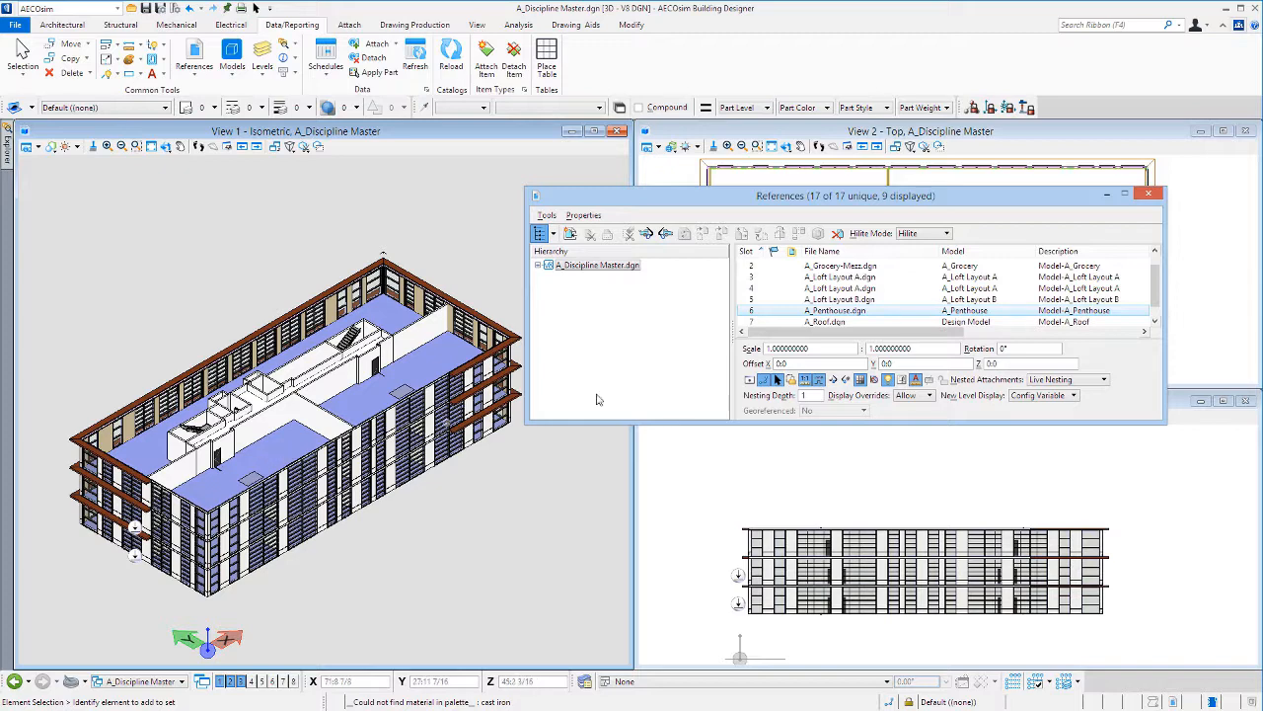
key(Up)
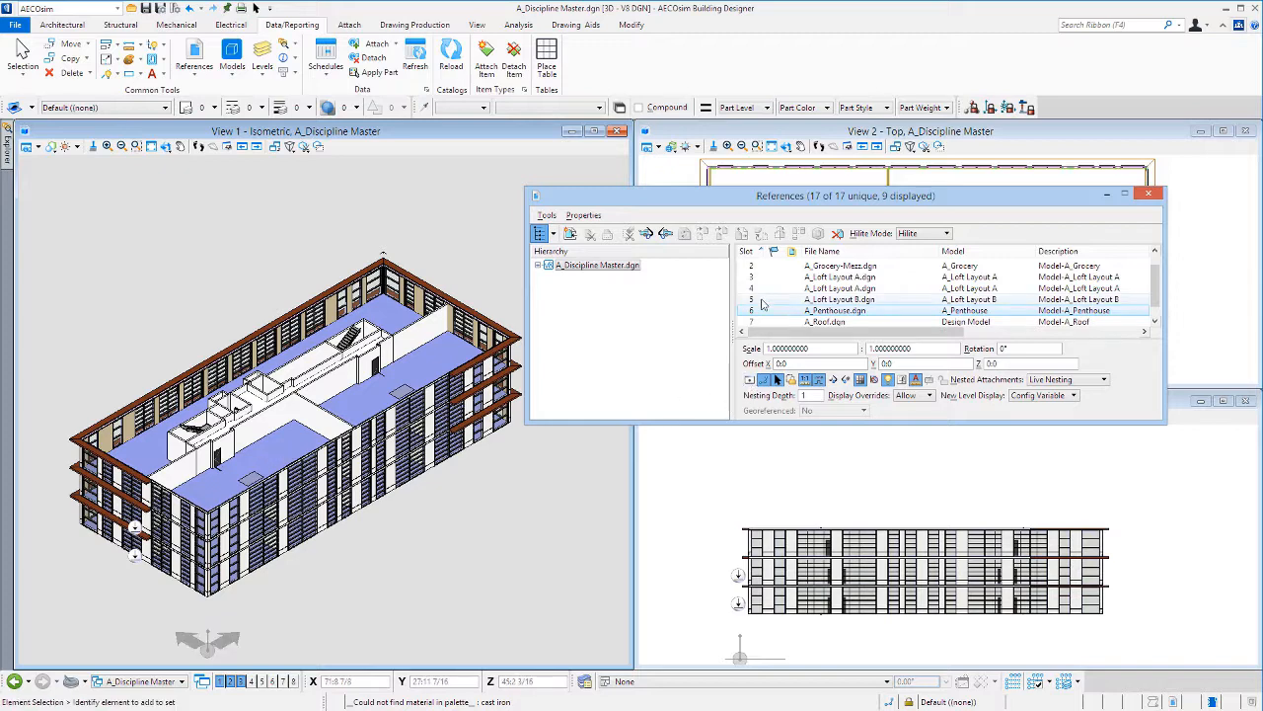
click(749, 380)
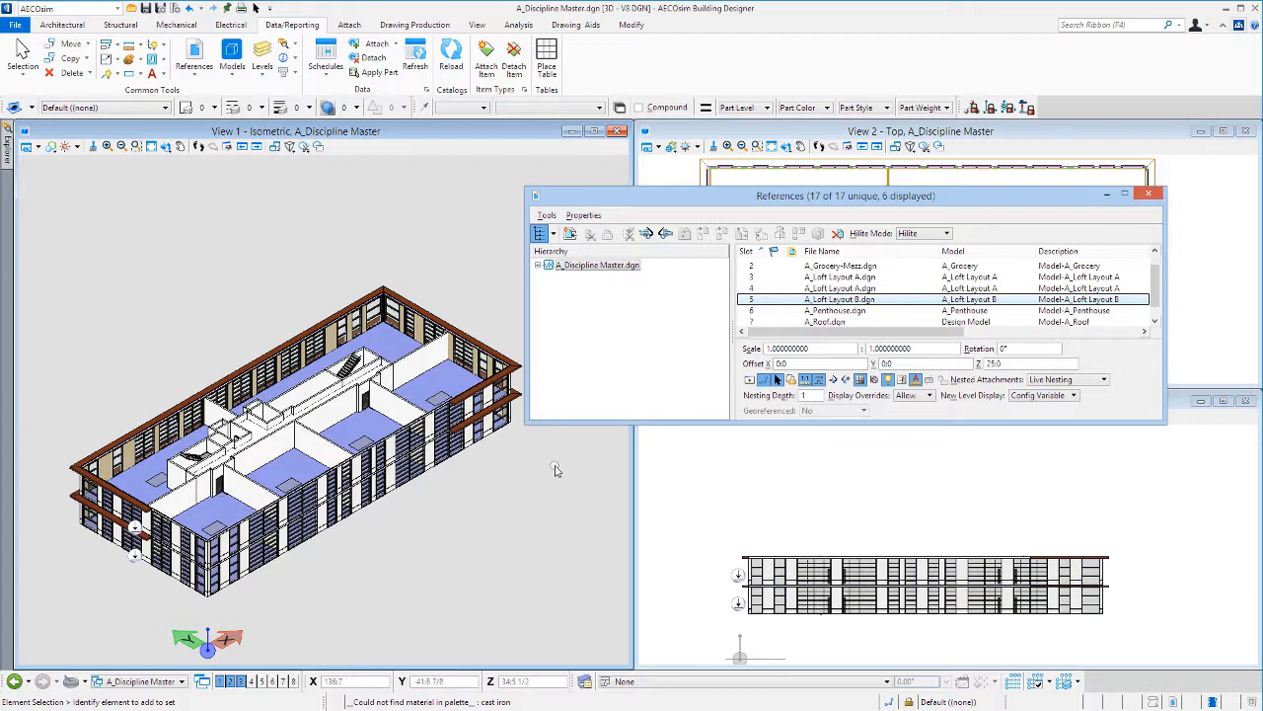
Expand the reference hierarchy of A_Discipline Master.dgn to examine the attachments nested under loft layouts 1, 2 and 3
click(537, 267)
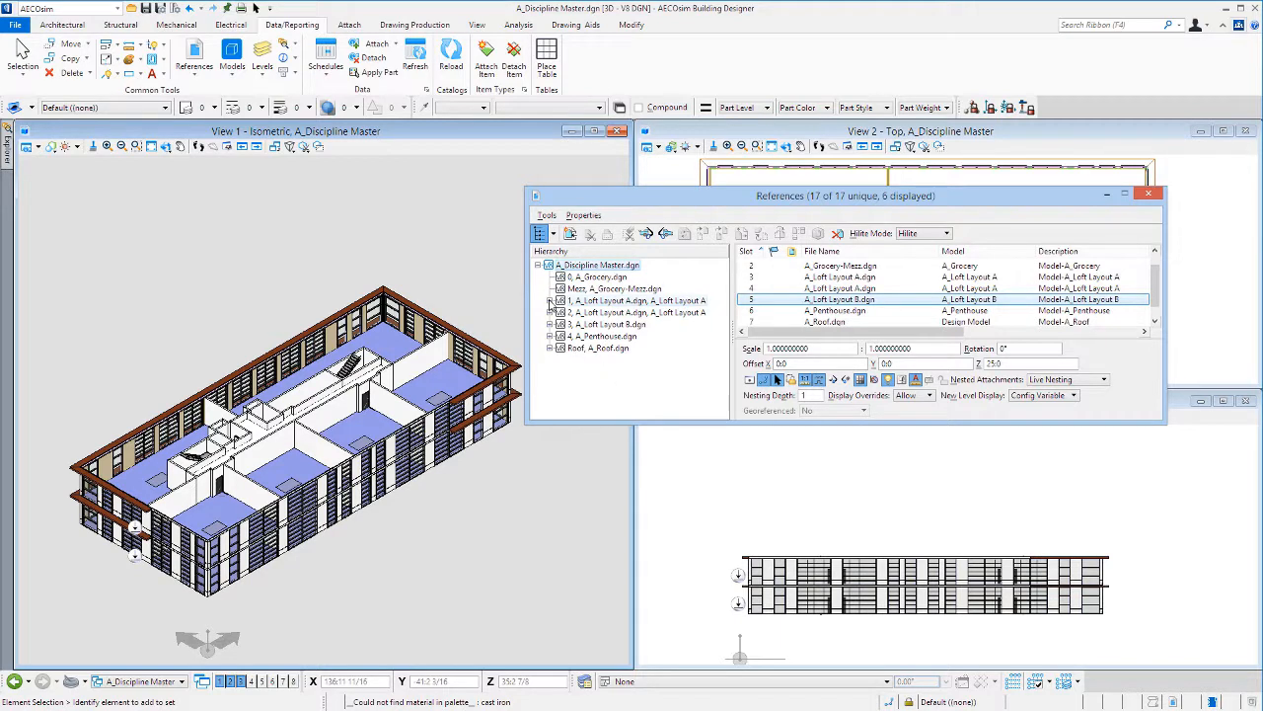
click(549, 301)
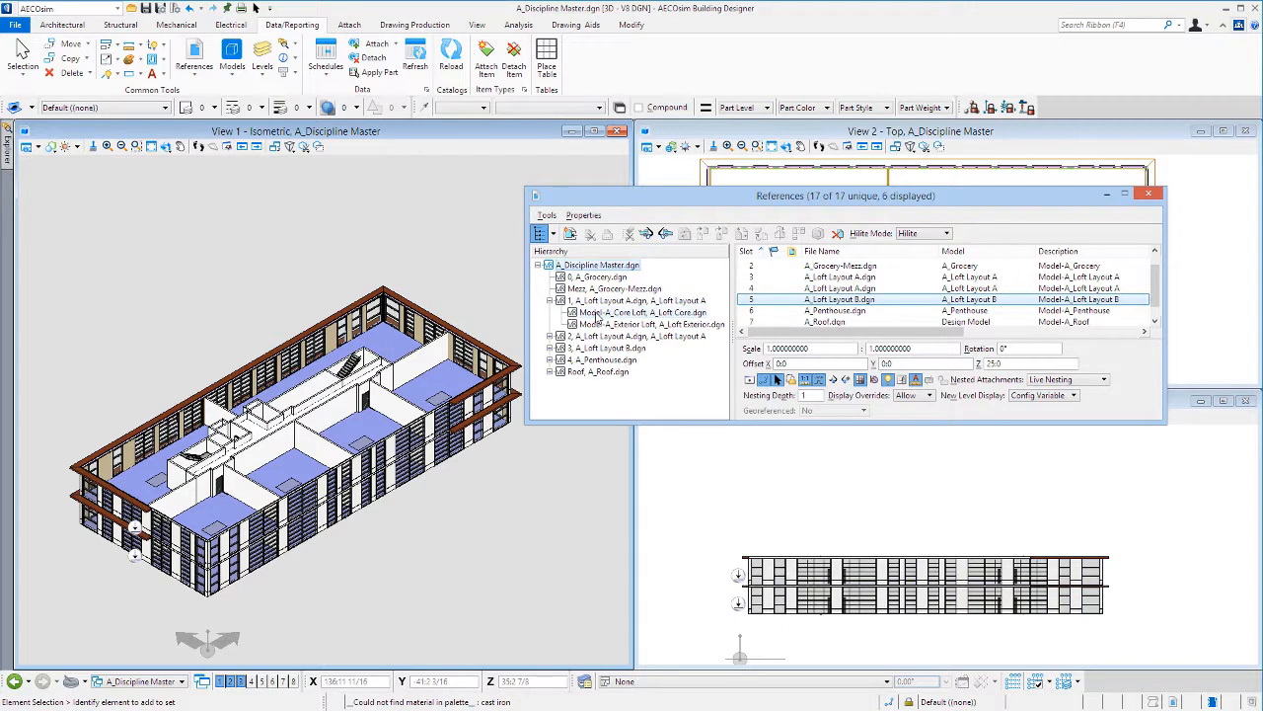
click(550, 337)
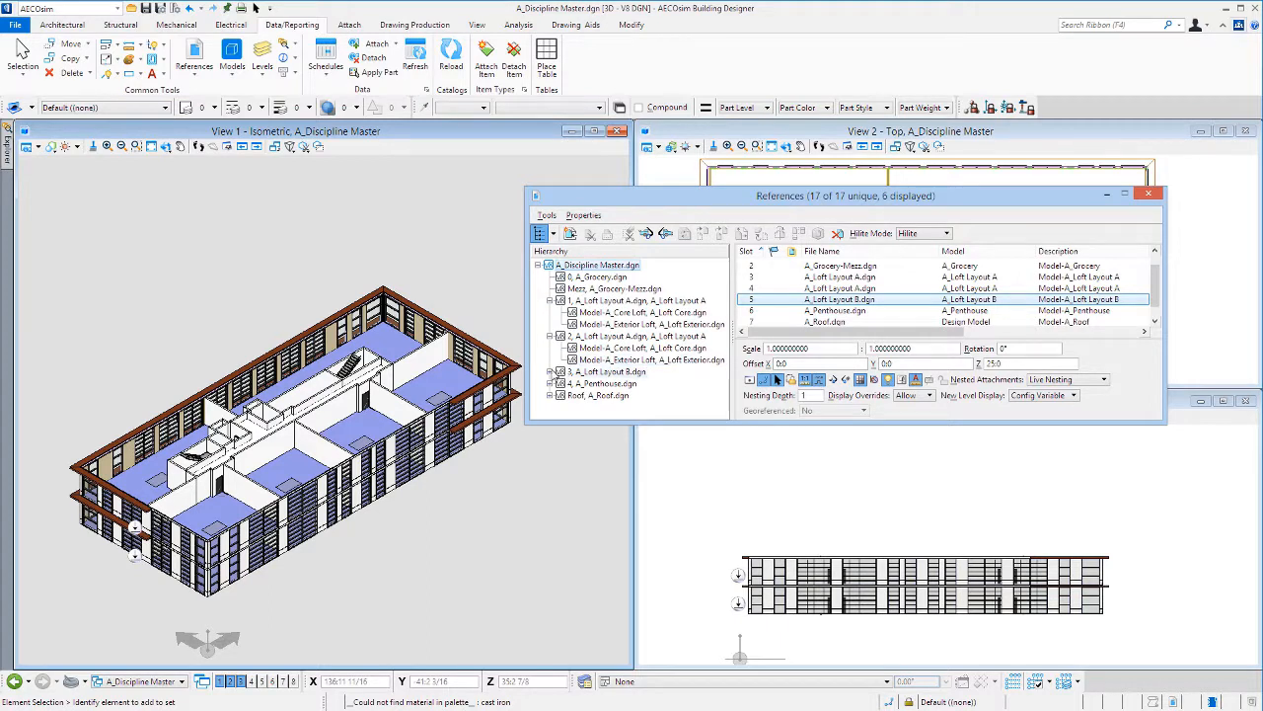
click(550, 372)
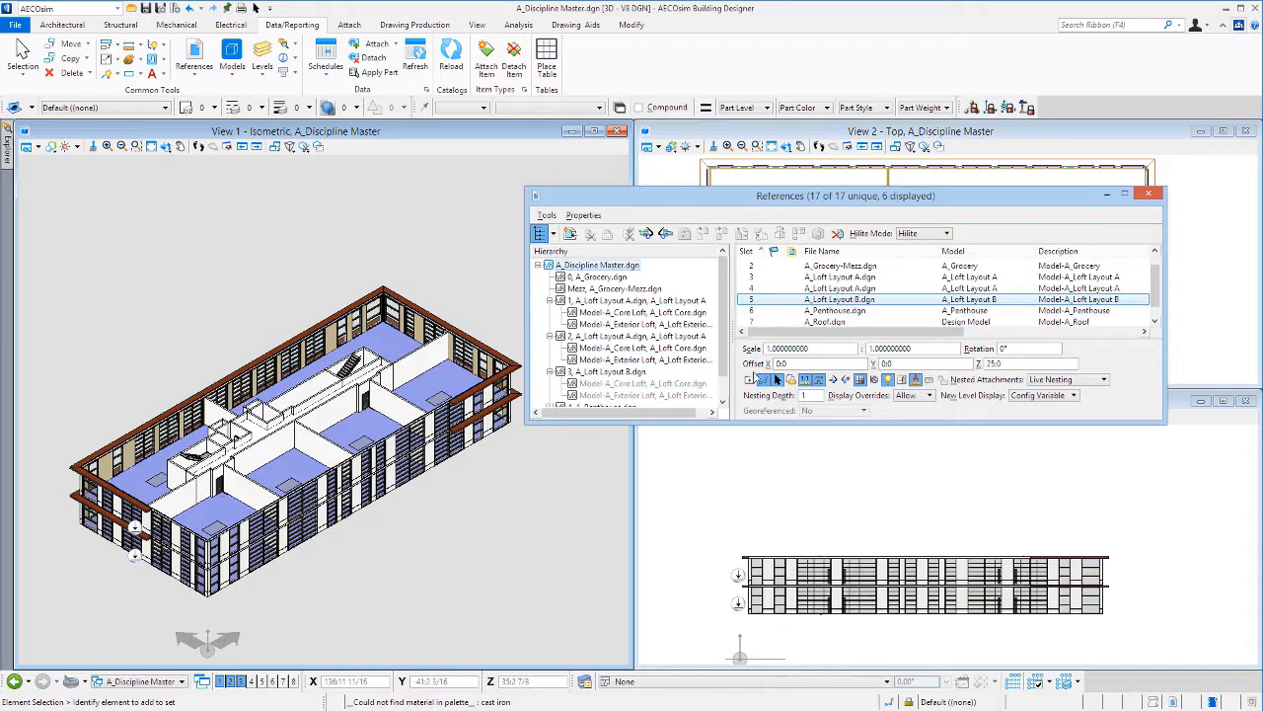
Turn the display of the A_Loft Layout B reference back on and clear the reference selection
click(750, 380)
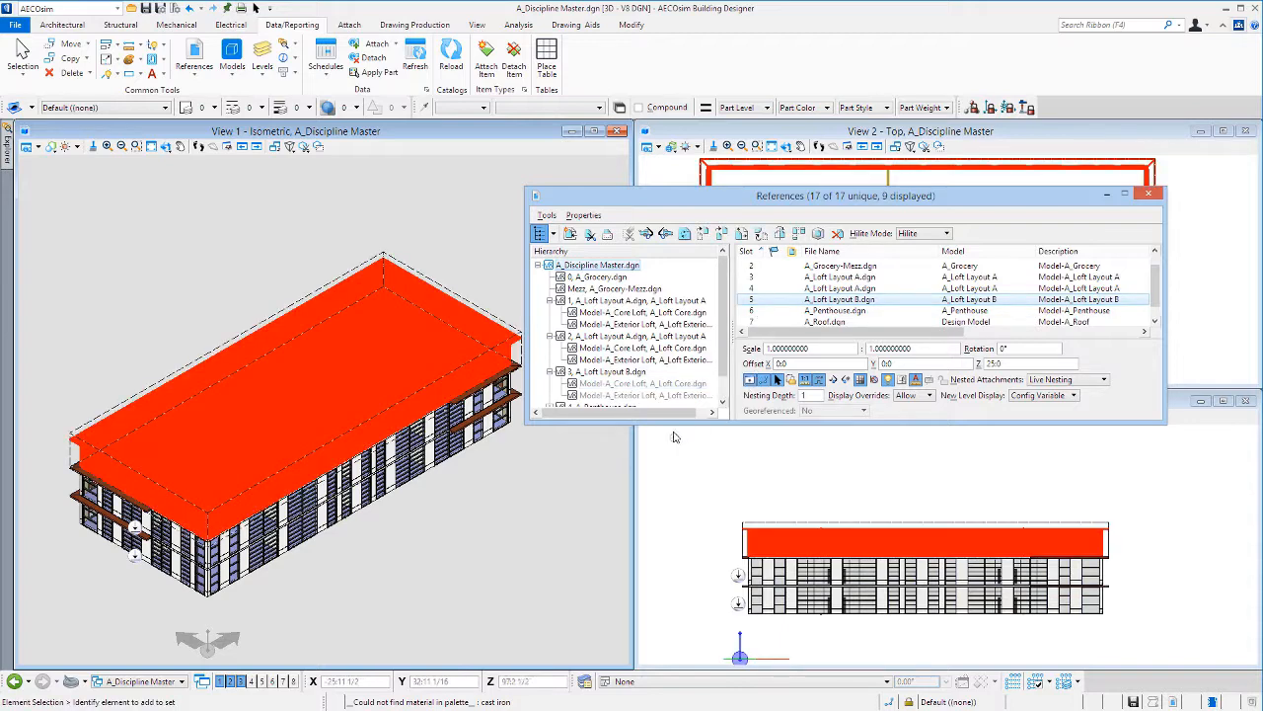
click(825, 322)
click(750, 380)
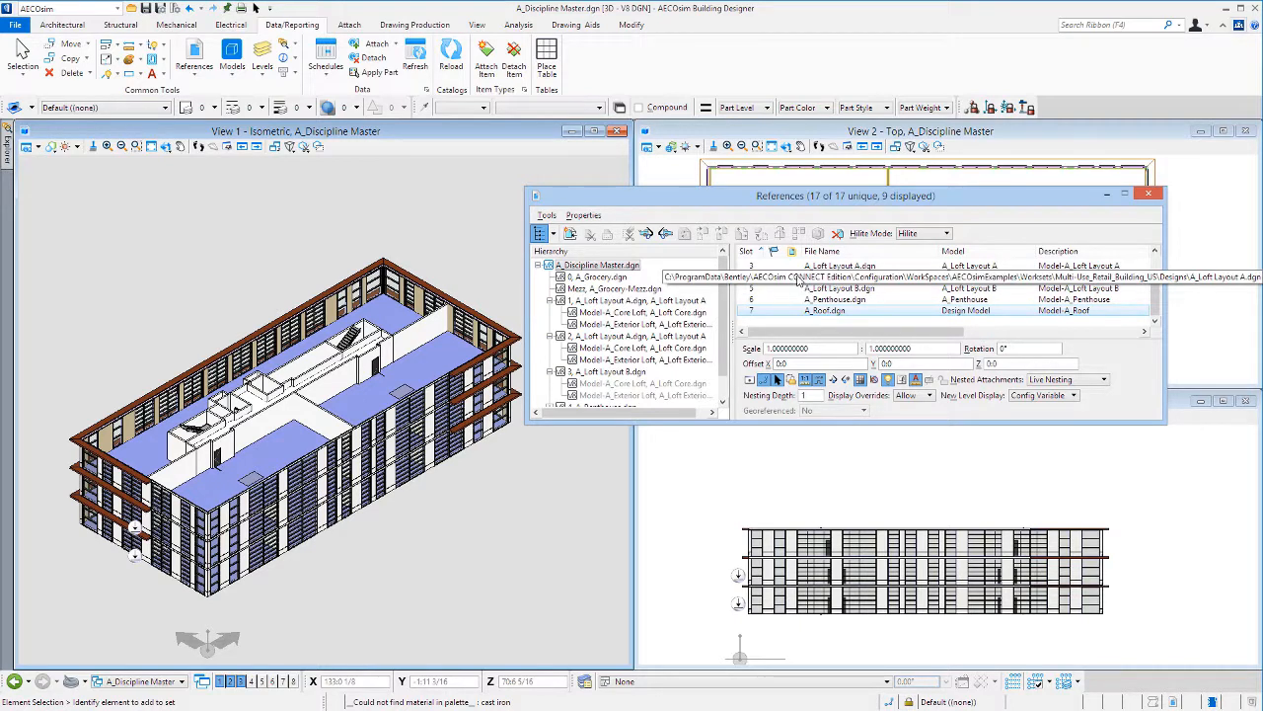
click(432, 252)
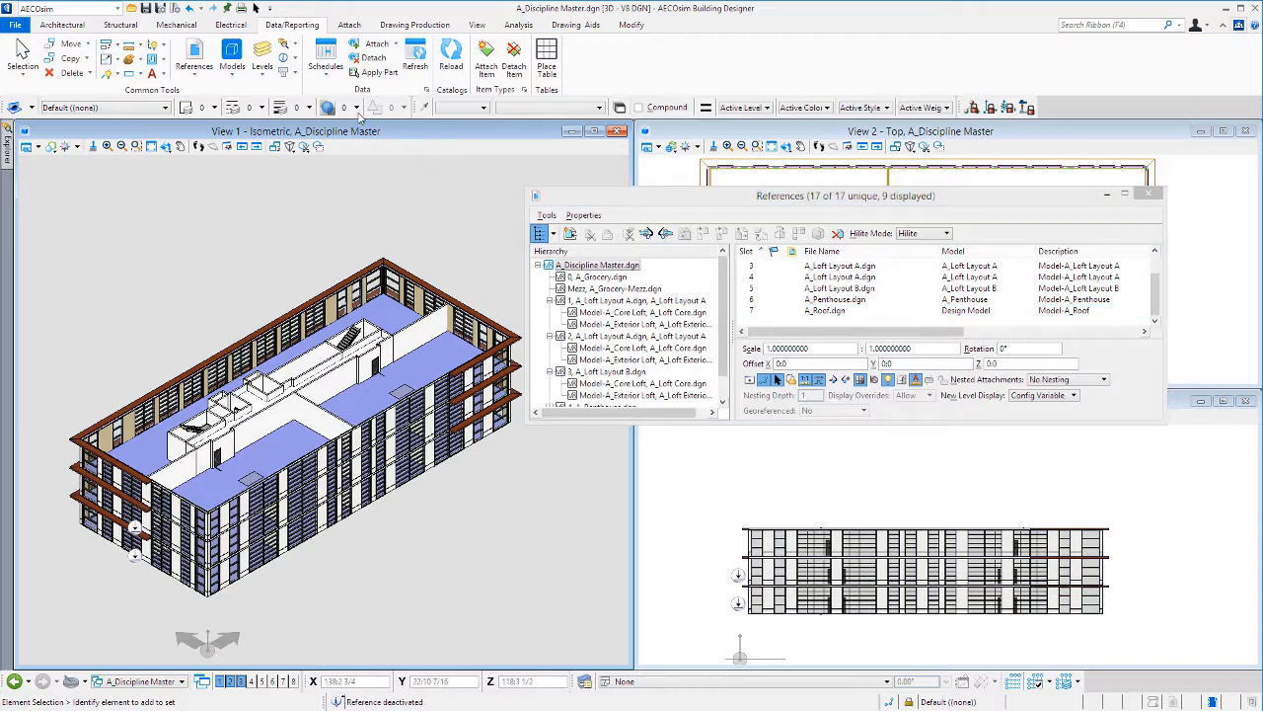
Open the Schedules and examine the Example_Loft Modules schedule of the architectural spaces
click(326, 57)
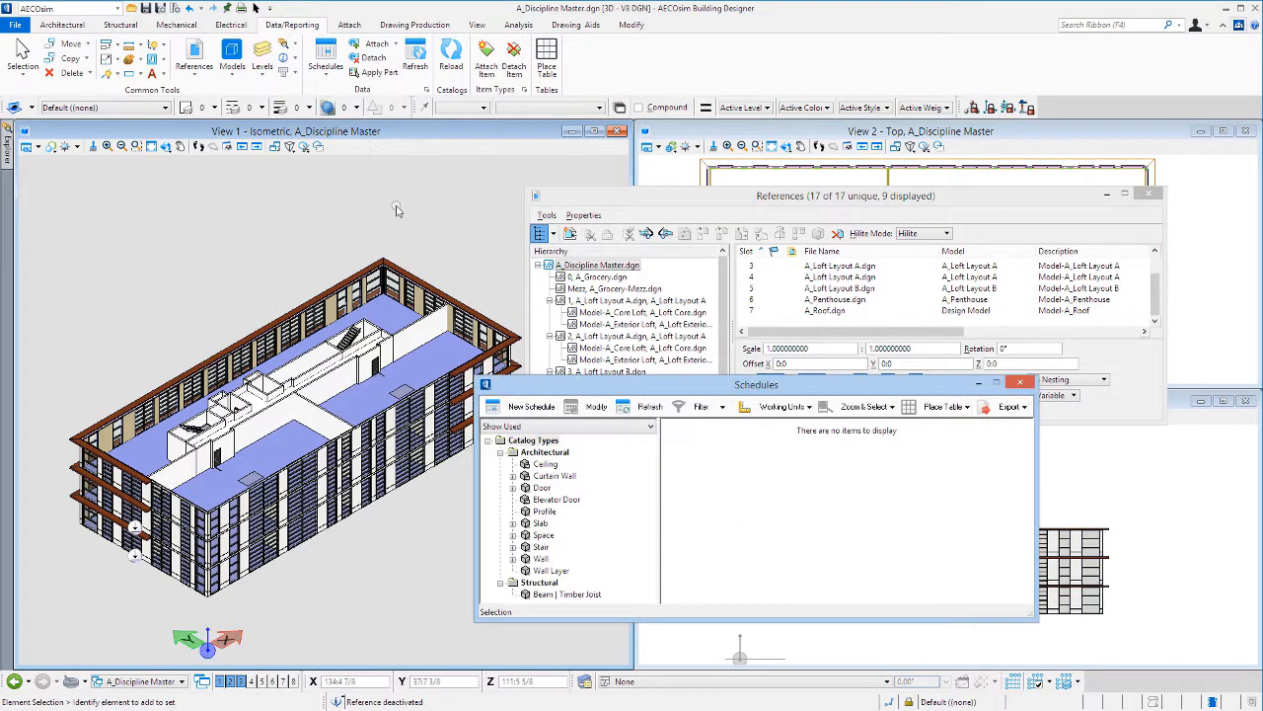
click(512, 536)
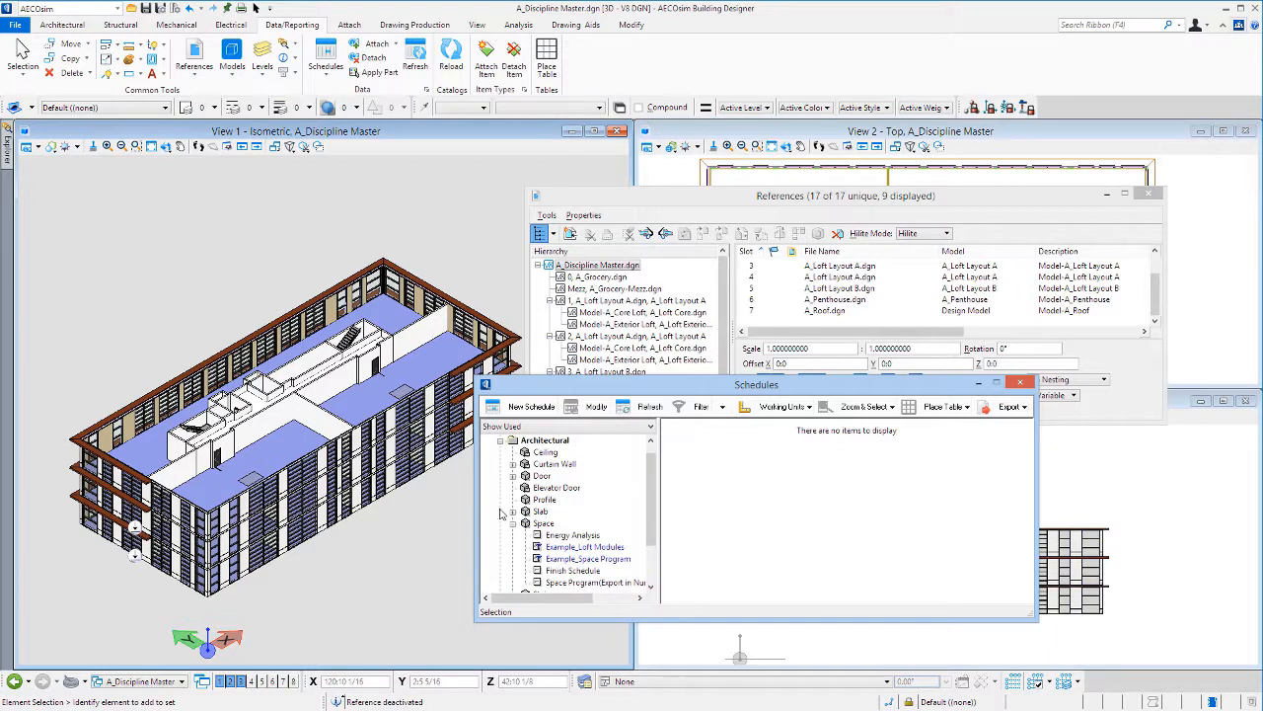
click(572, 548)
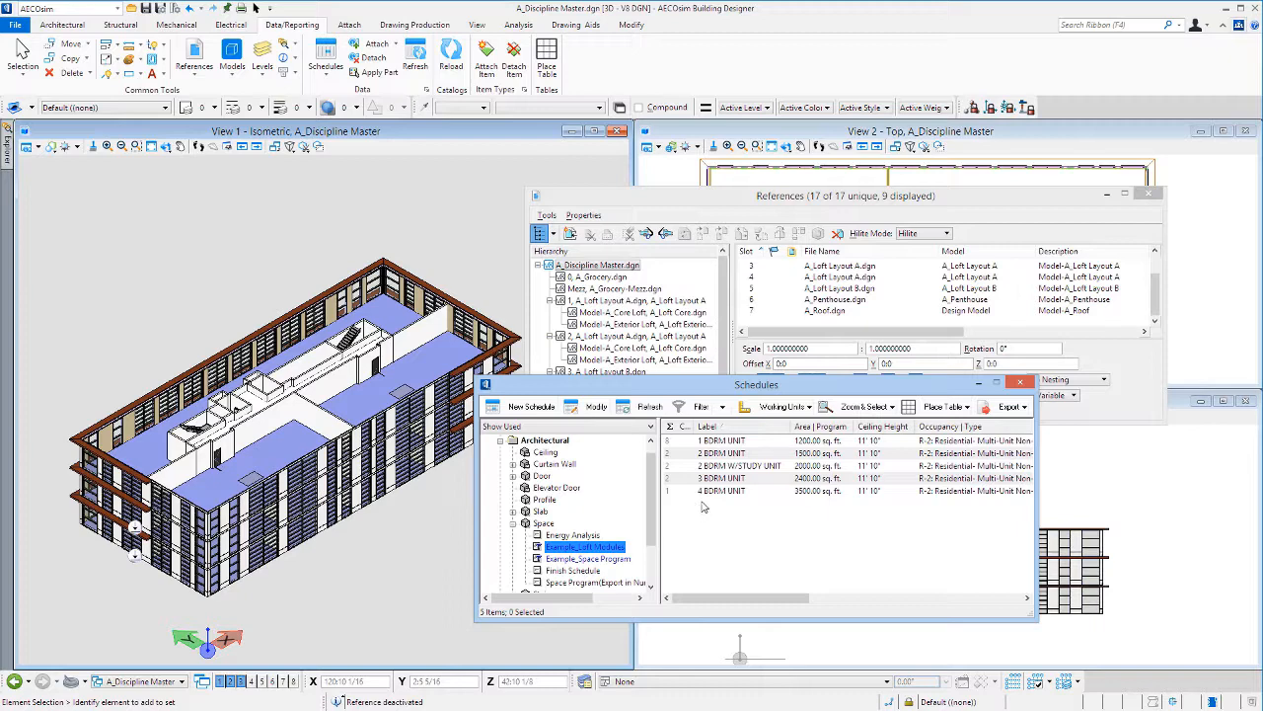
Reattach the A_Loft Layout B reference to A_Loft Layout A.dgn, then review the updated Example_Loft Modules schedule and close it
click(787, 328)
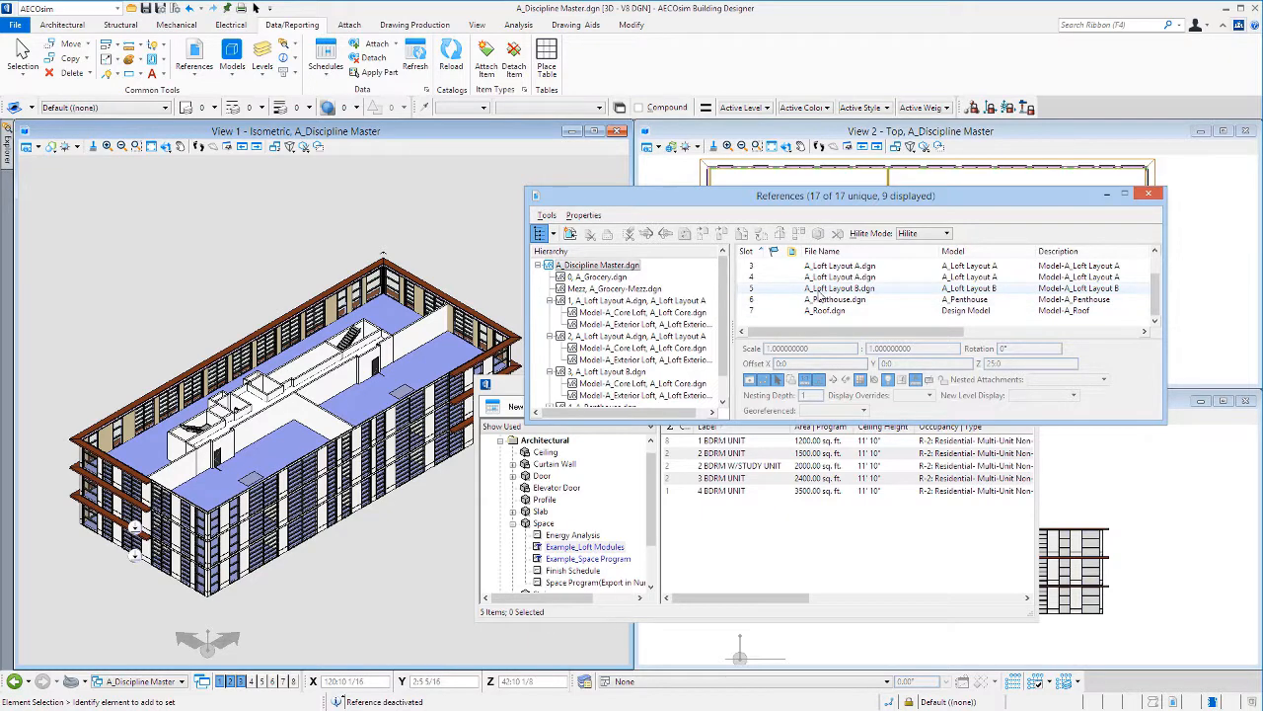
double_click(819, 289)
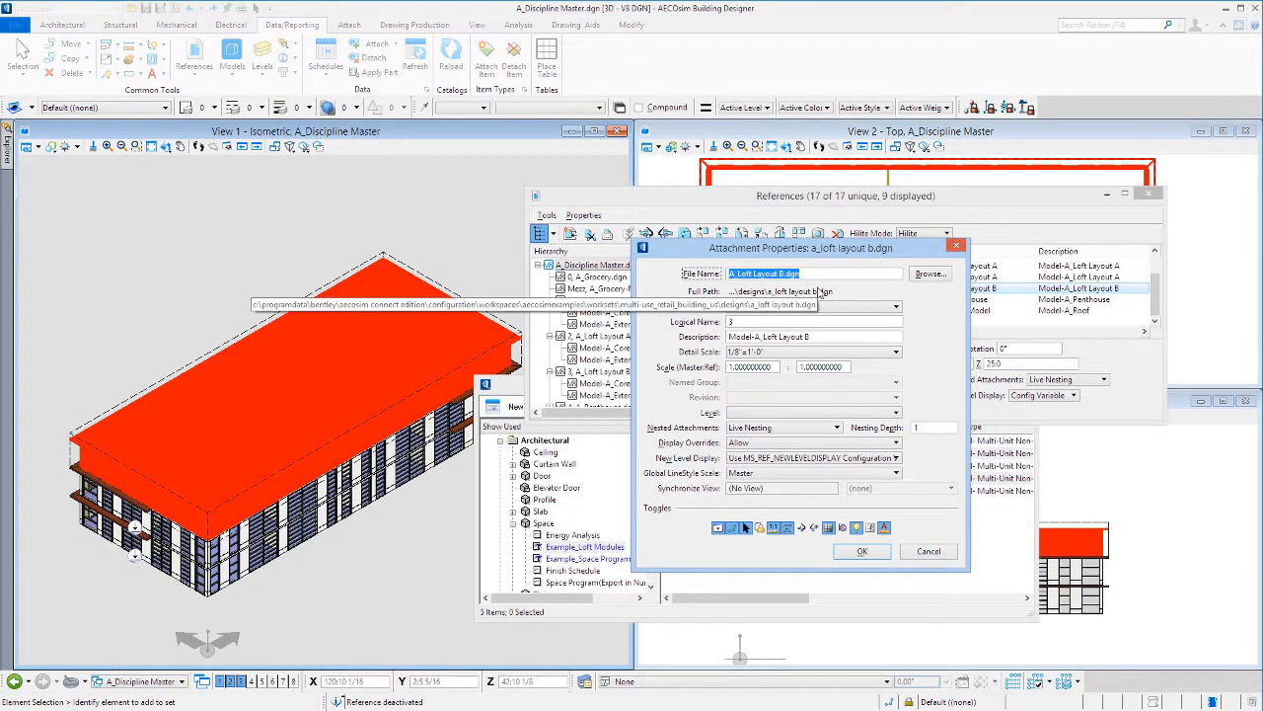
click(928, 274)
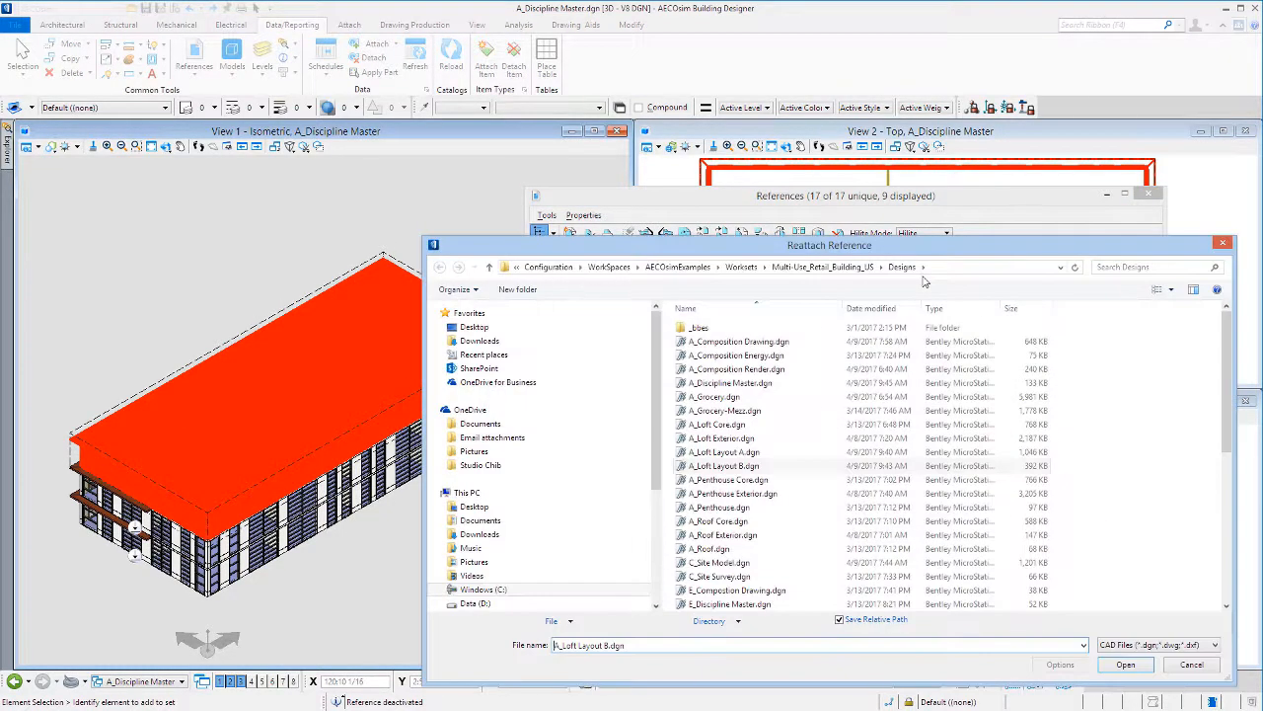
double_click(750, 464)
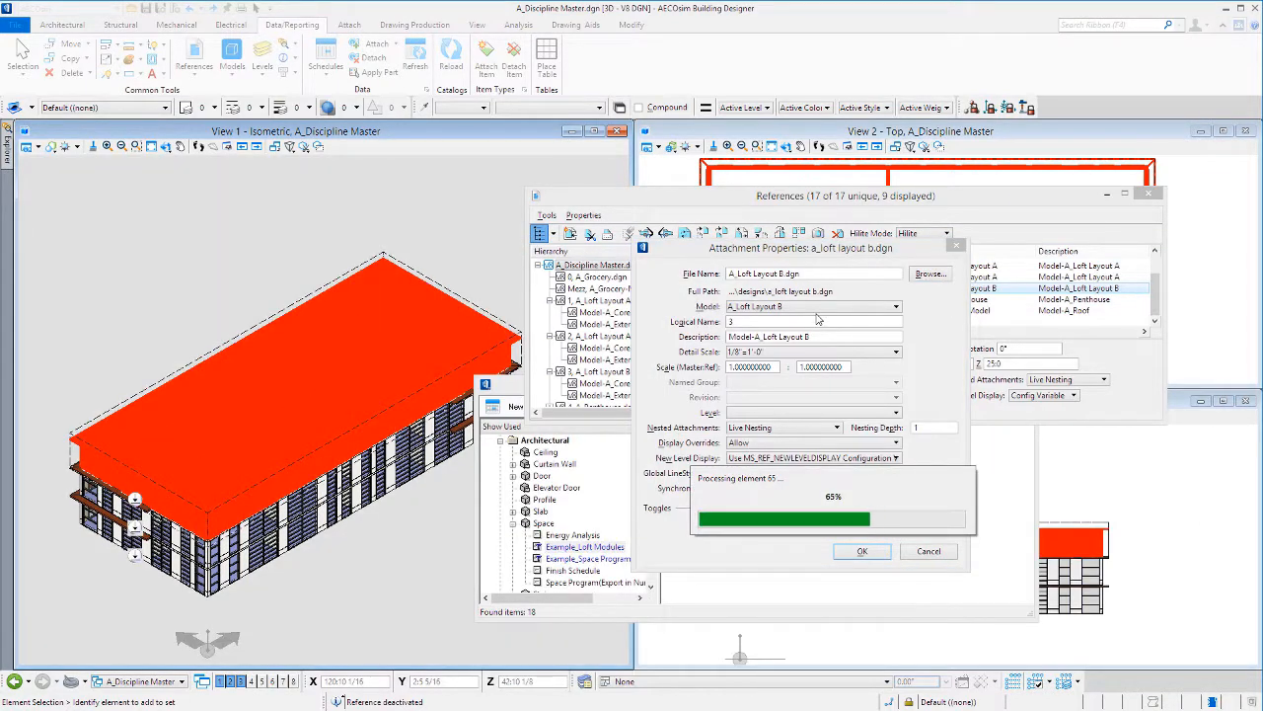
click(864, 552)
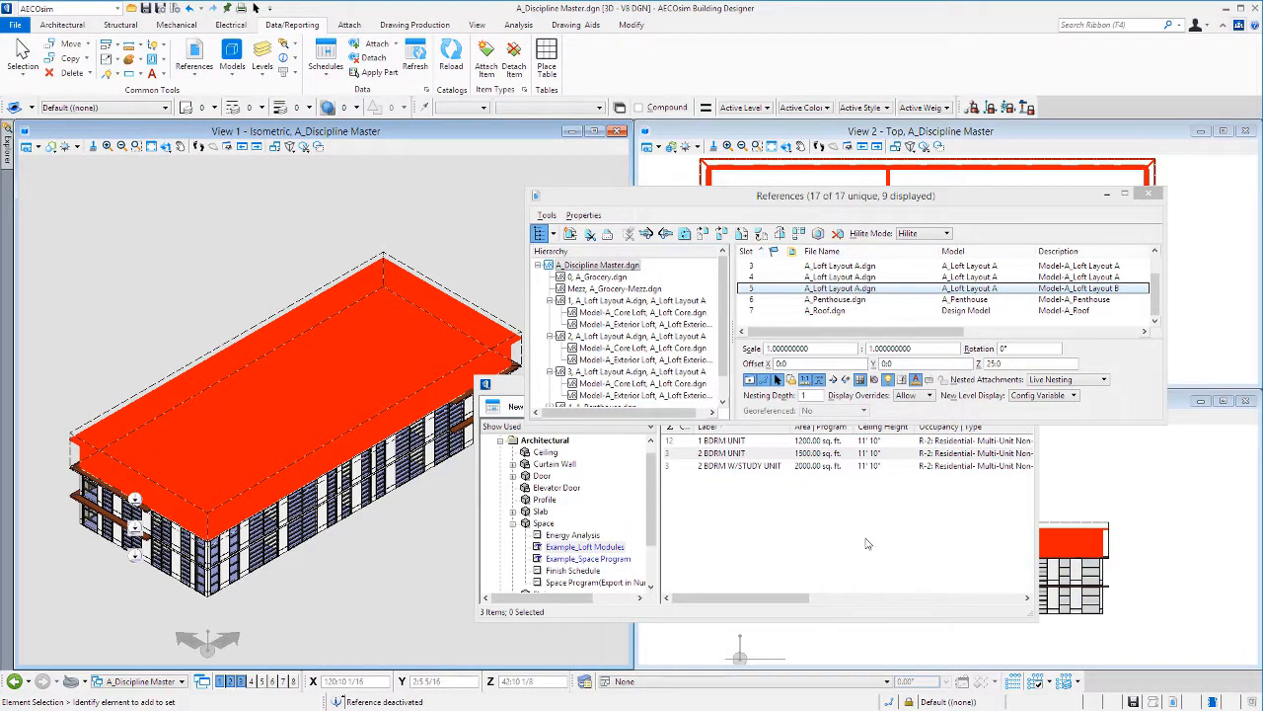
click(787, 321)
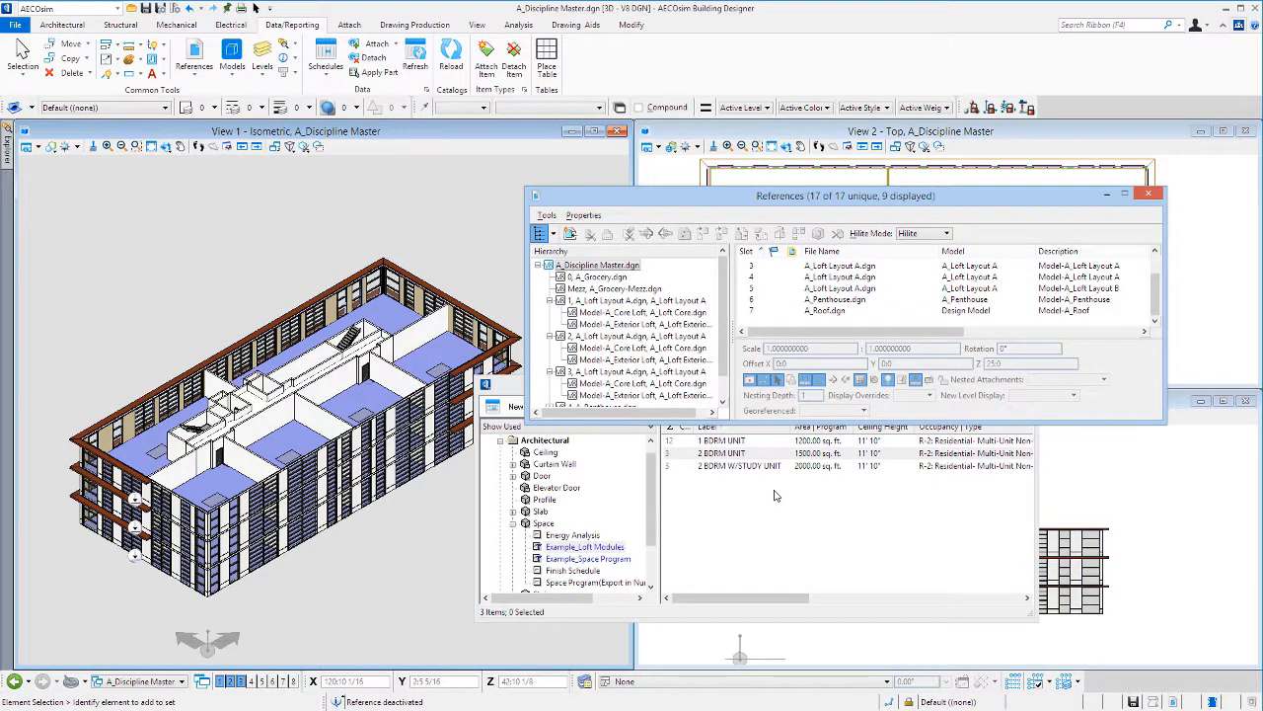
click(511, 386)
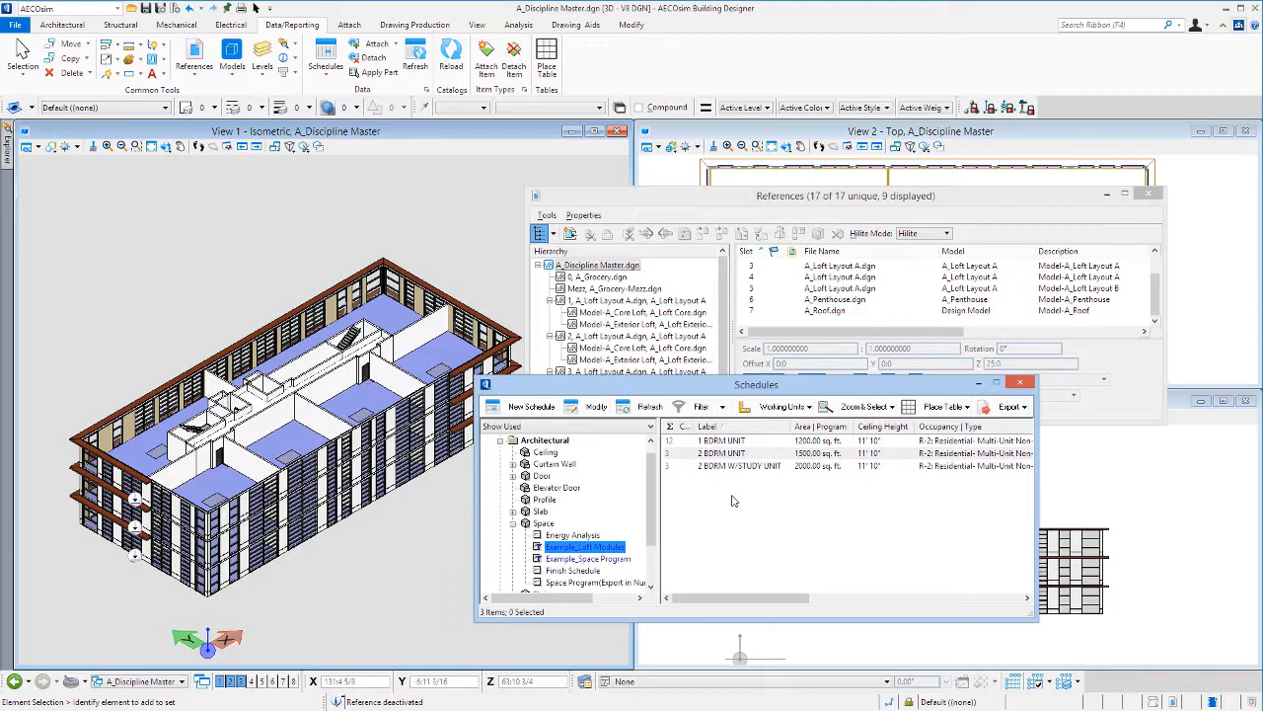
click(1019, 384)
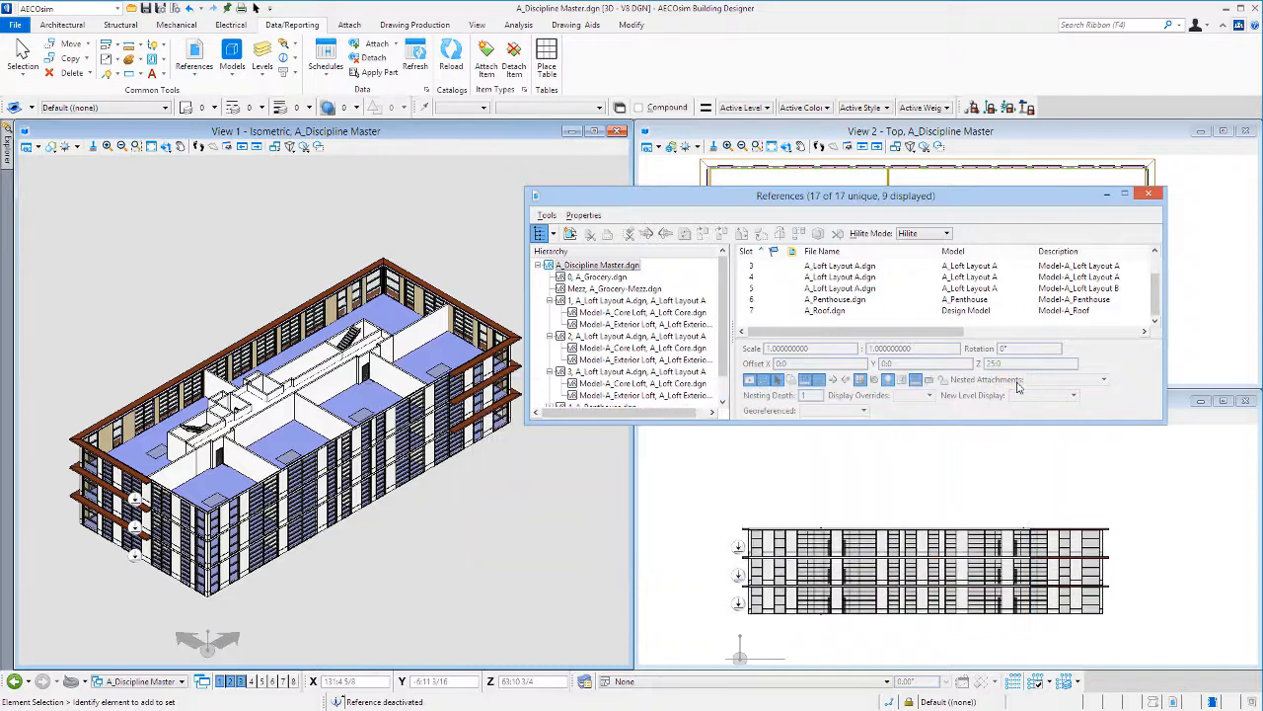
Turn on the display of the A_Roof, A_Penthouse, A_Grocery and A_Grocery-Mezz references and close the References dialog
click(783, 312)
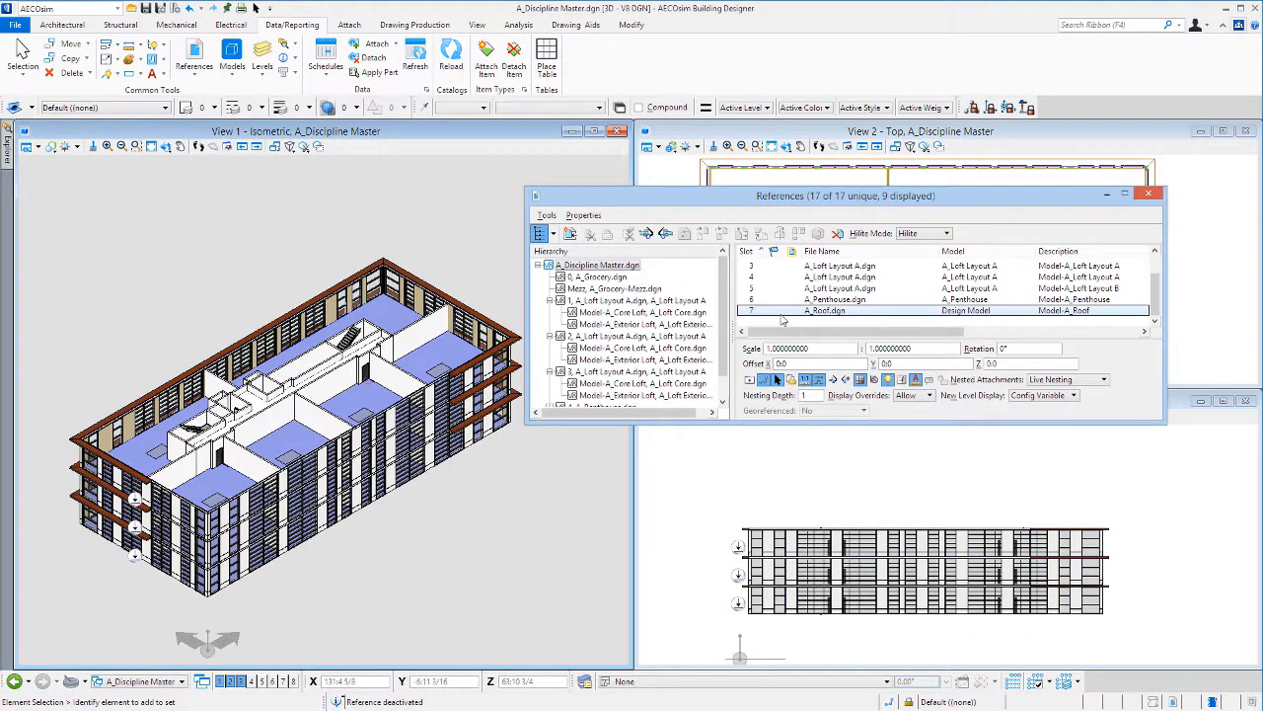
ctrl+click(784, 301)
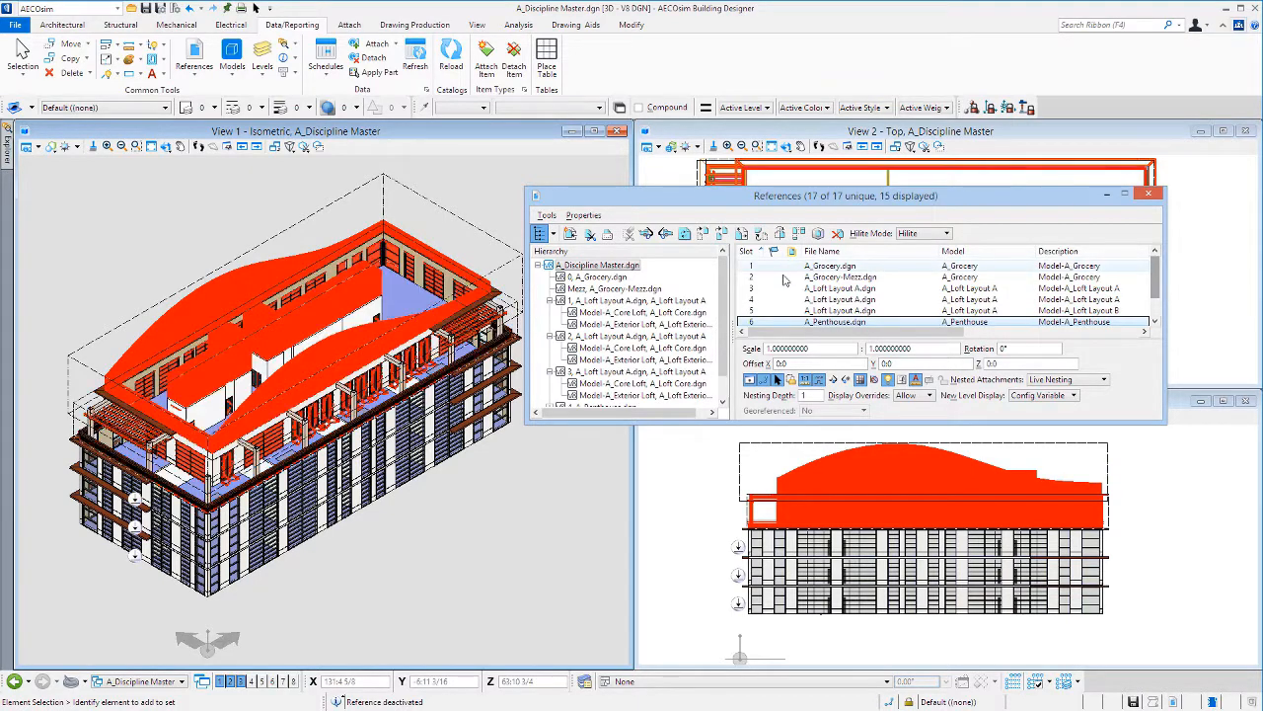
shift+click(785, 280)
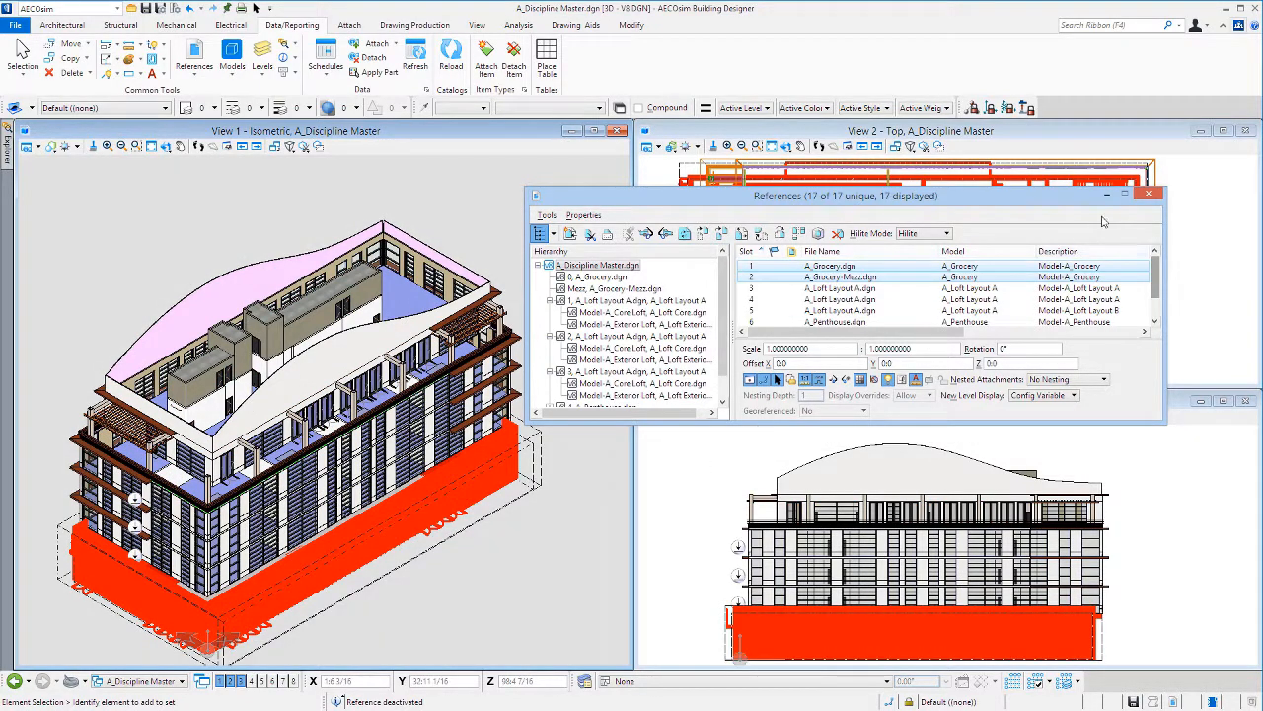
click(1153, 198)
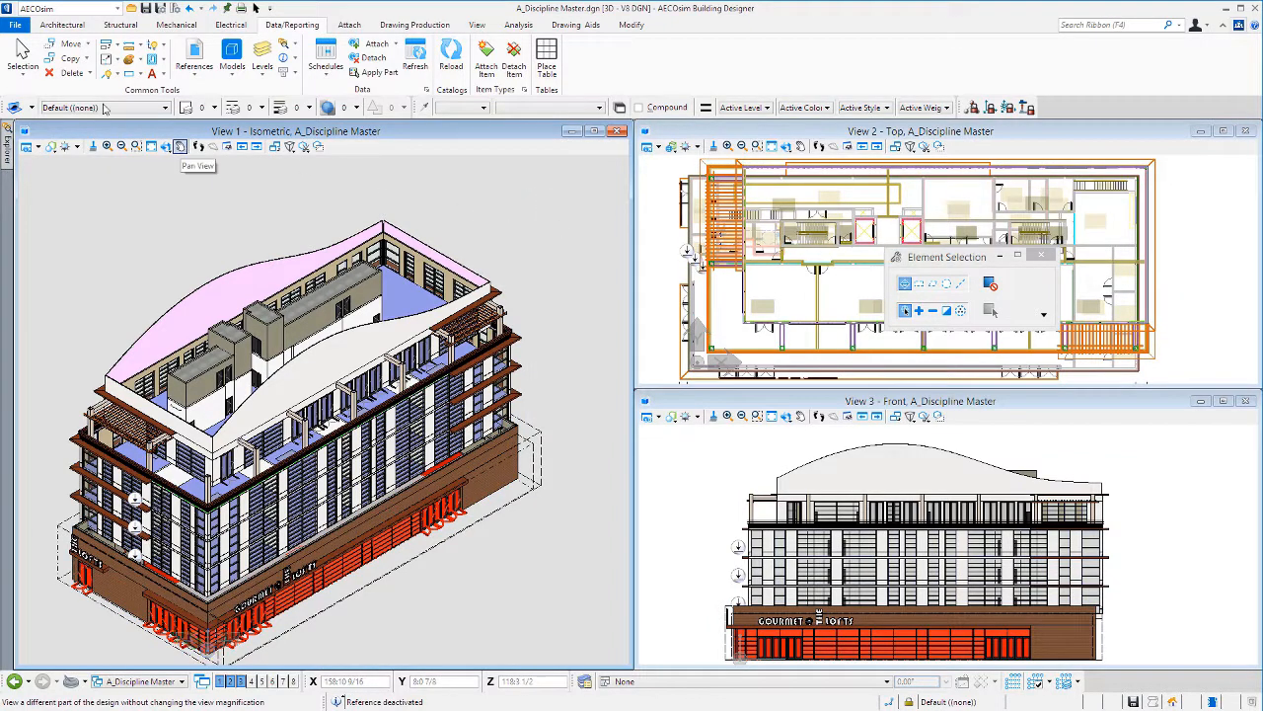
Open A_Composition Drawing.dgn from the recent files and bring up its list of references
click(19, 27)
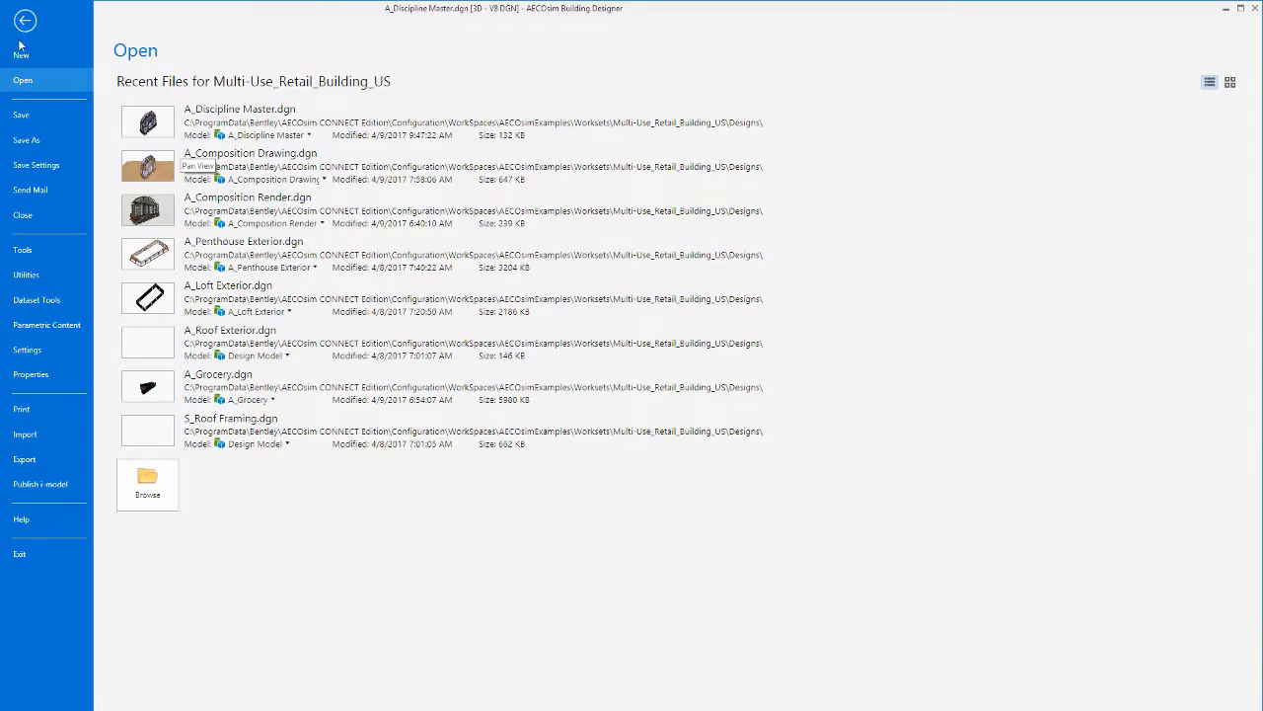
click(151, 174)
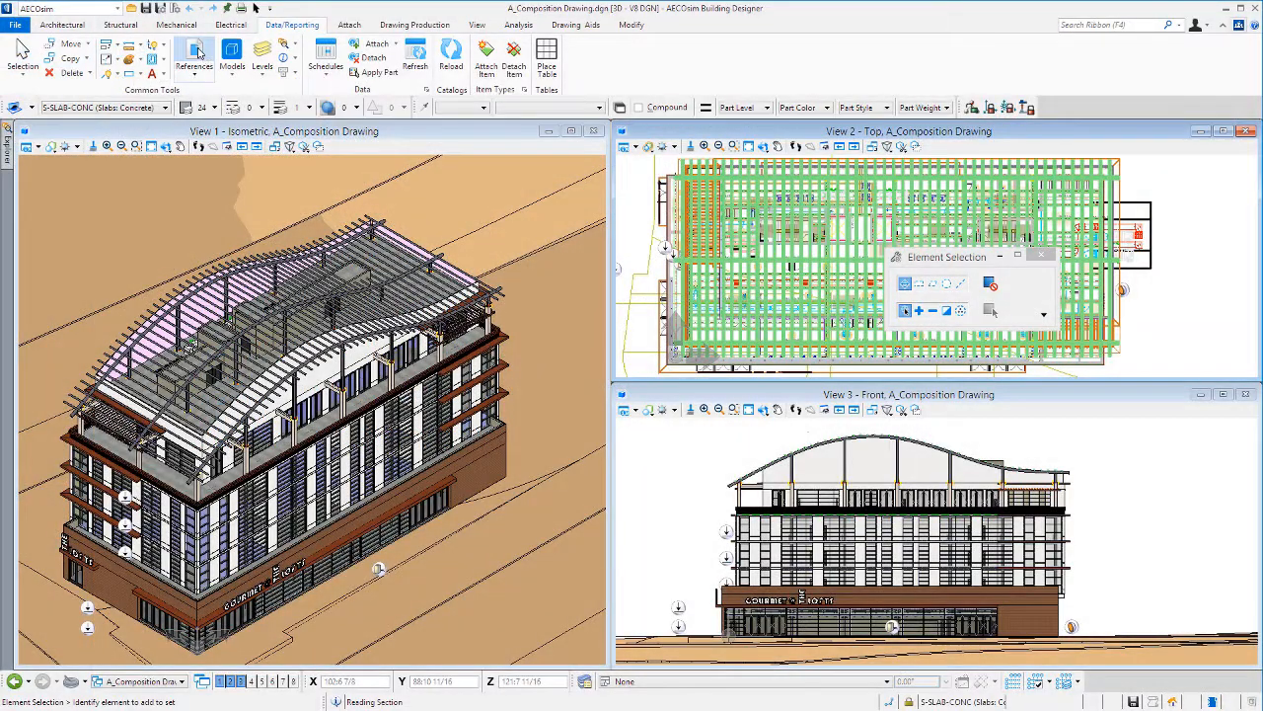
click(195, 49)
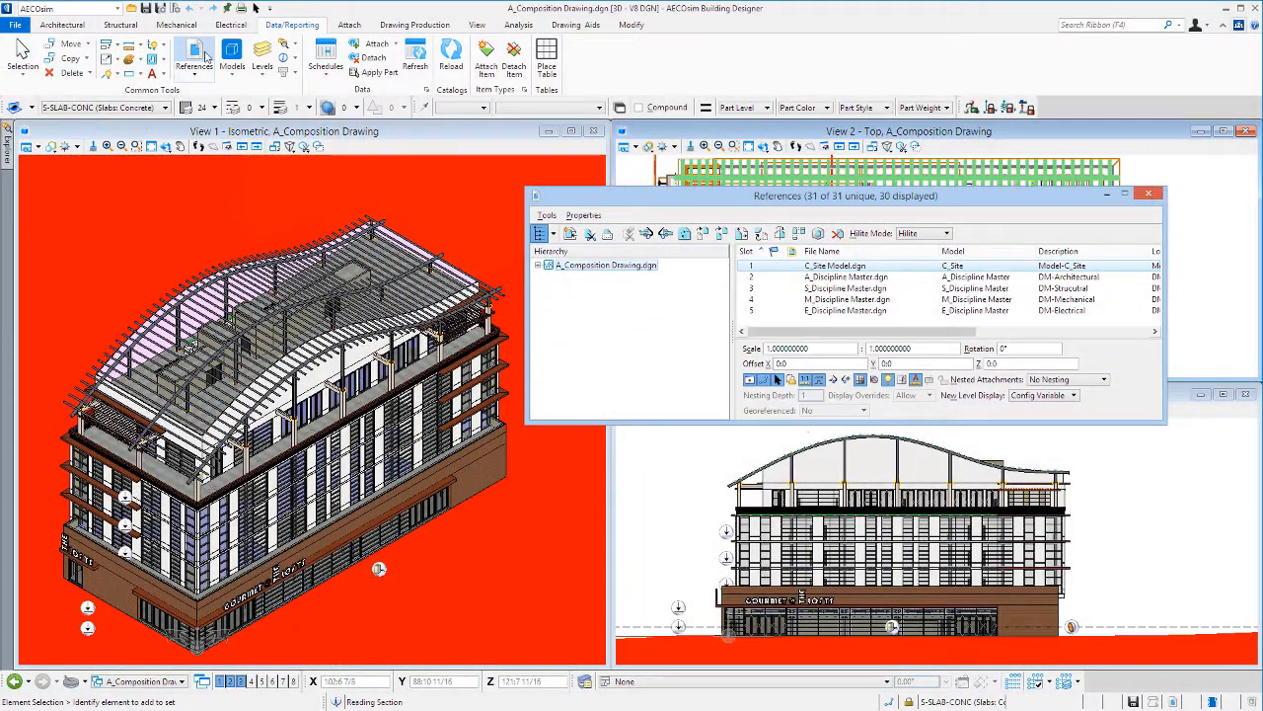
Highlight the architectural, structural, mechanical and electrical discipline master references one by one to examine their parts of the building
click(751, 278)
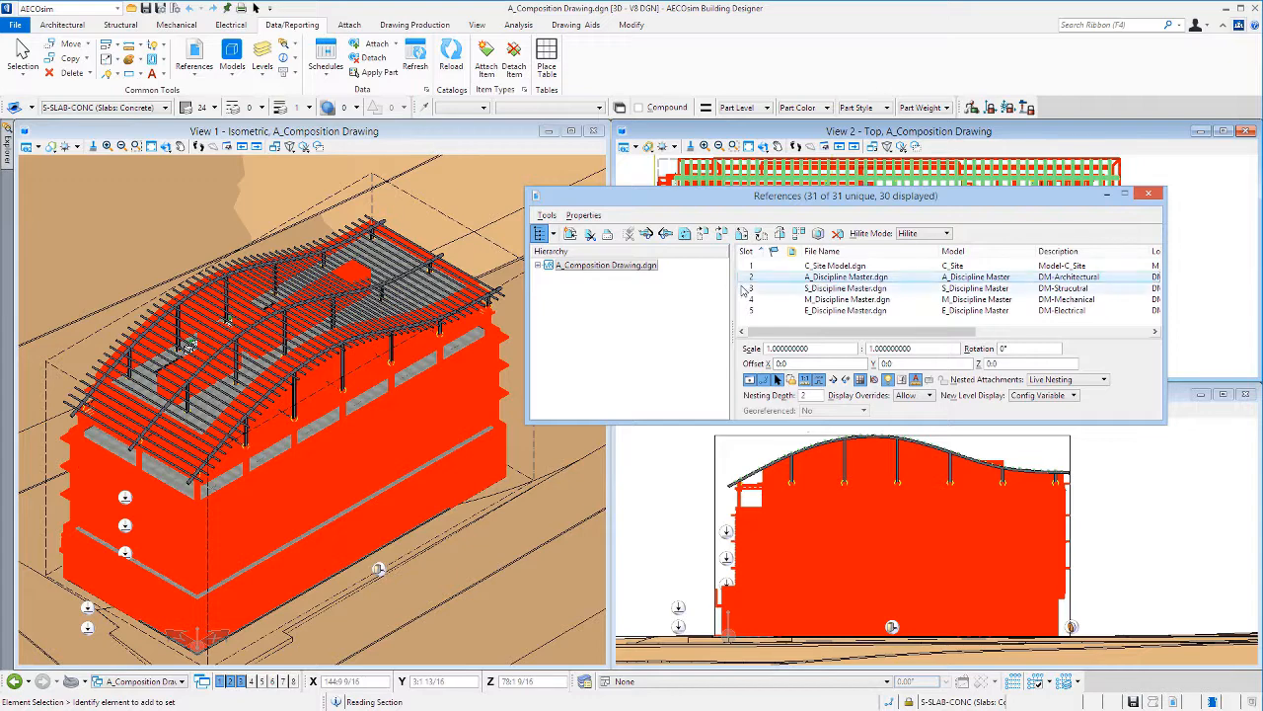
click(743, 288)
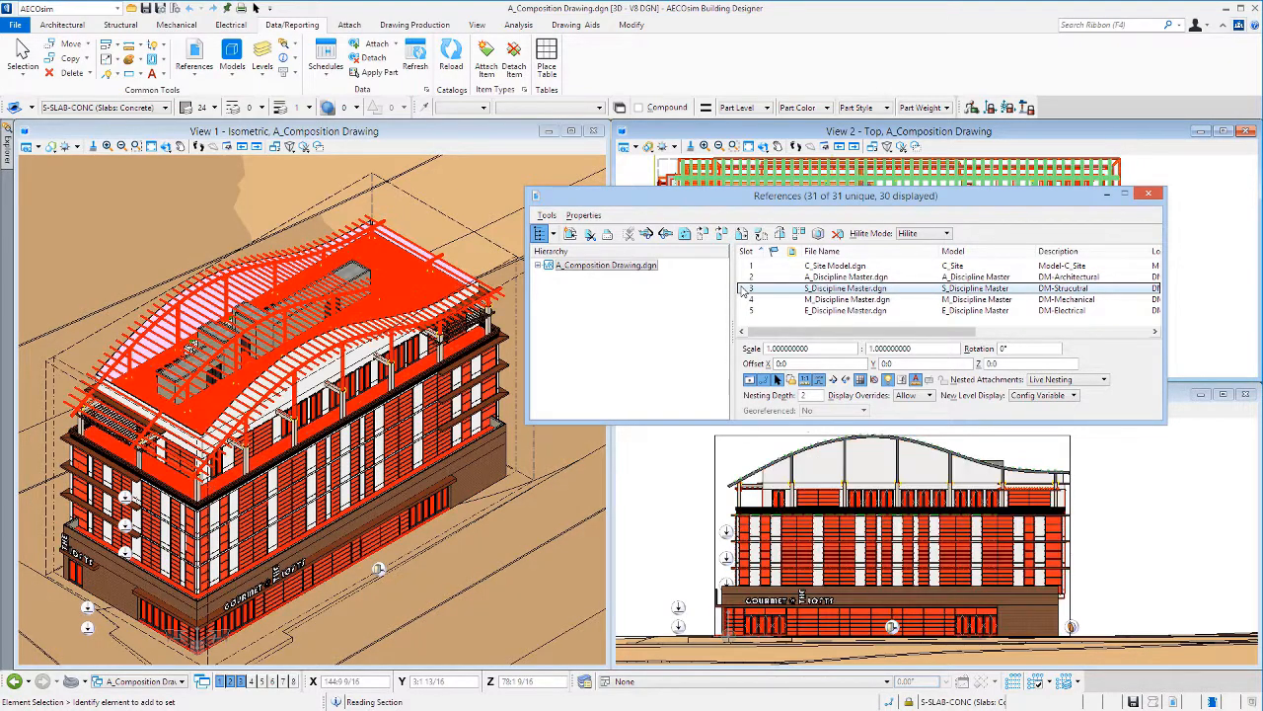
click(743, 299)
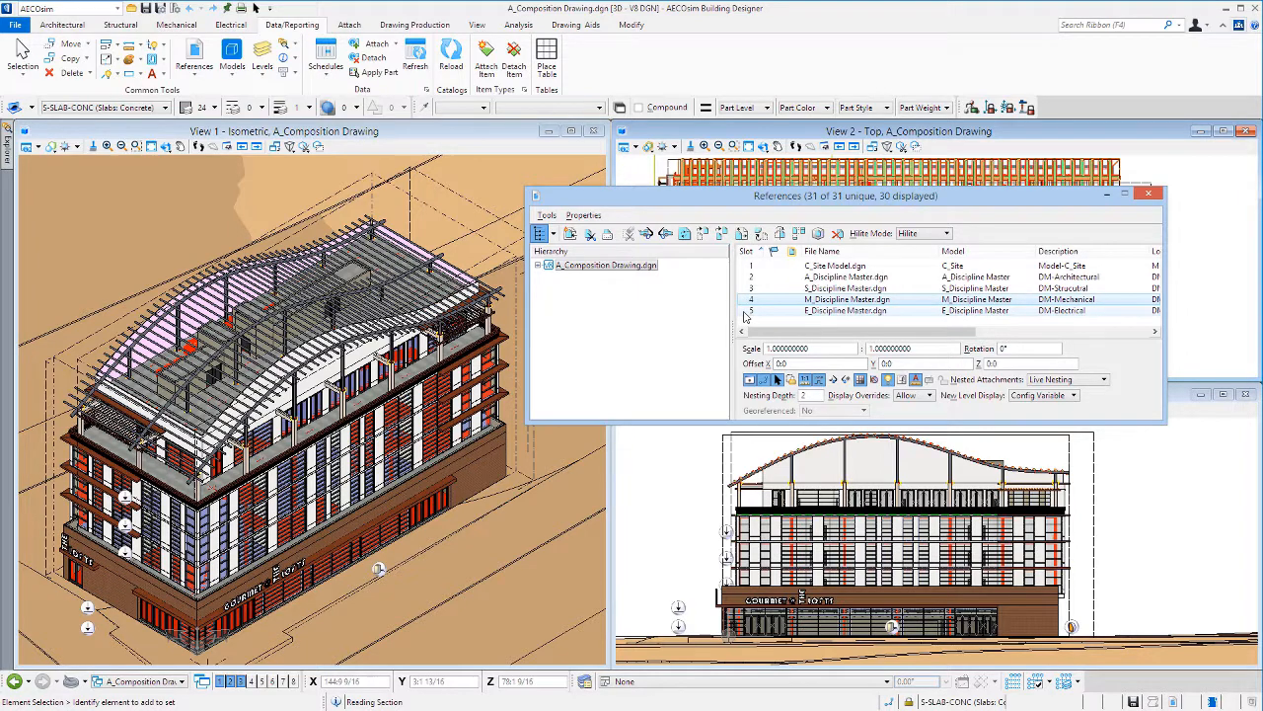
click(745, 312)
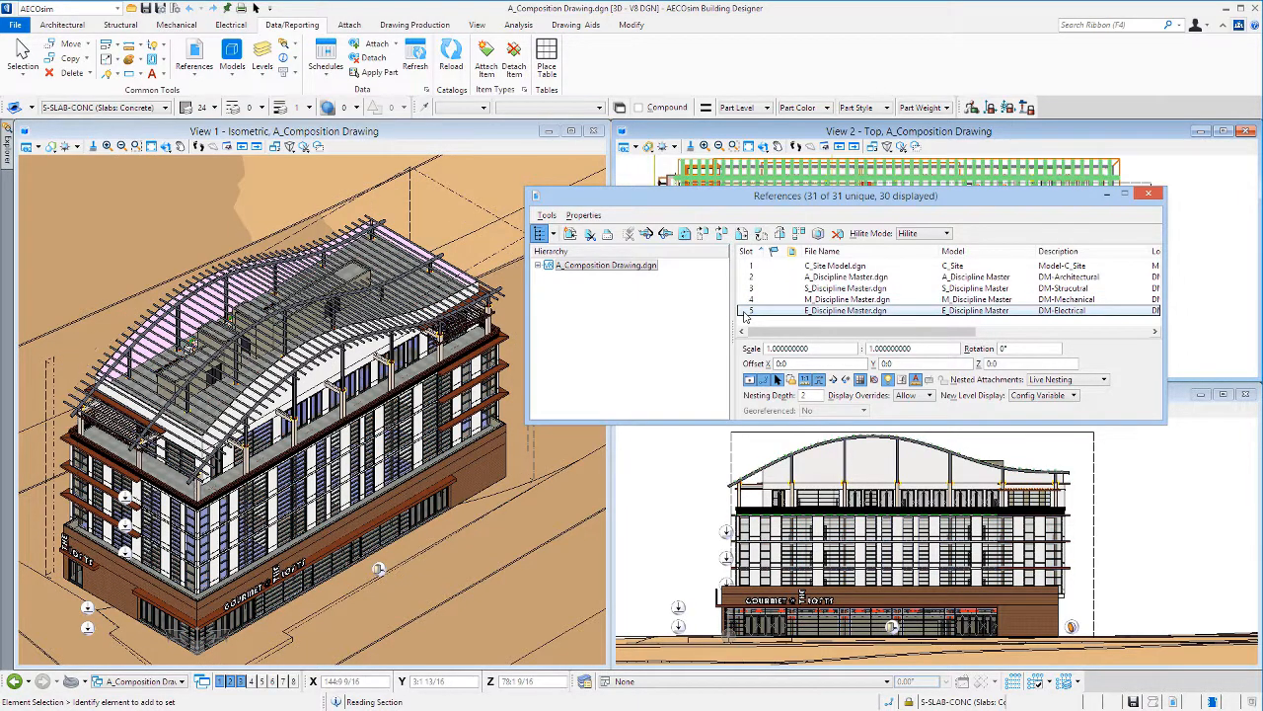
Expand the A_Composition Drawing.dgn reference hierarchy to examine the attachments nested under the architectural, structural, mechanical and electrical discipline masters
click(538, 266)
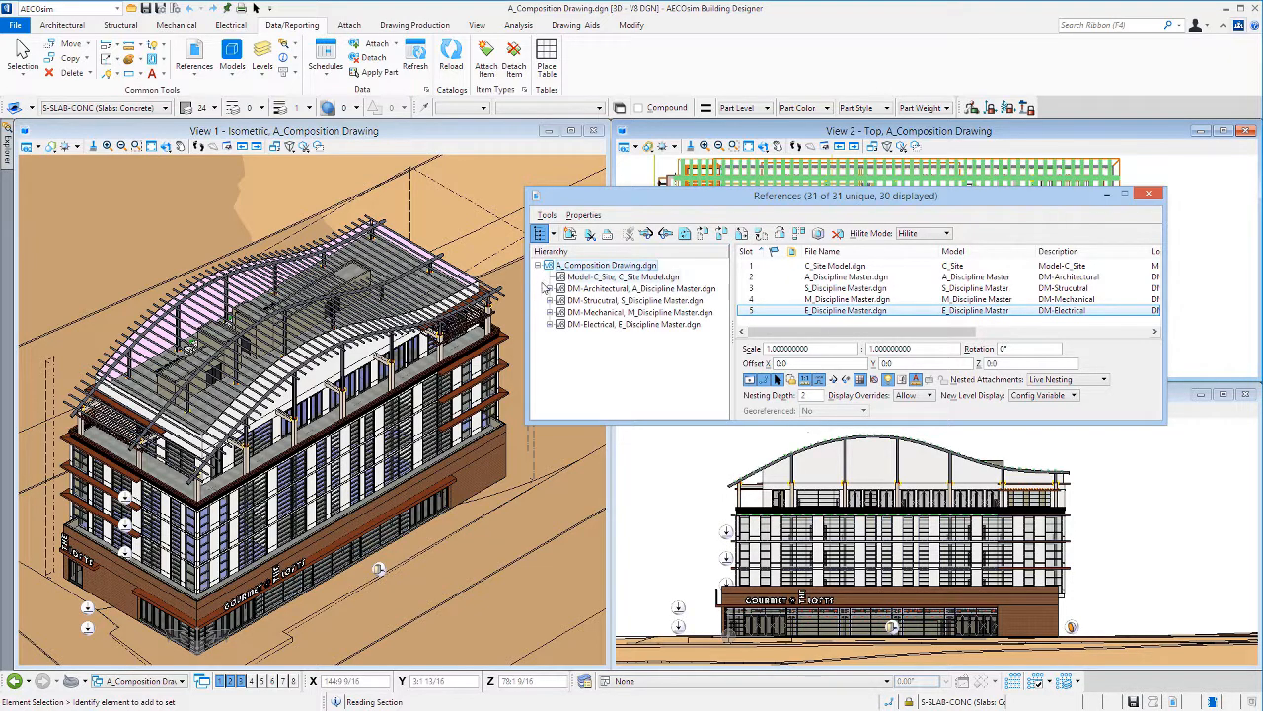
click(550, 289)
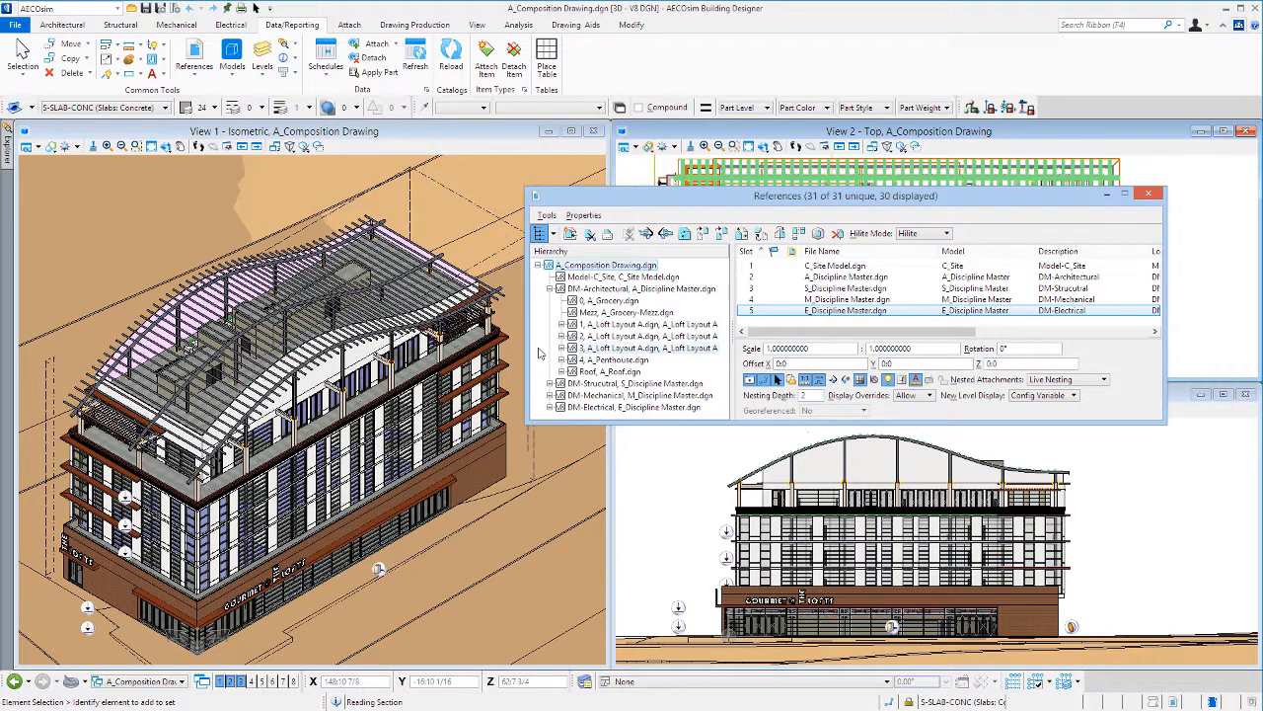
click(550, 383)
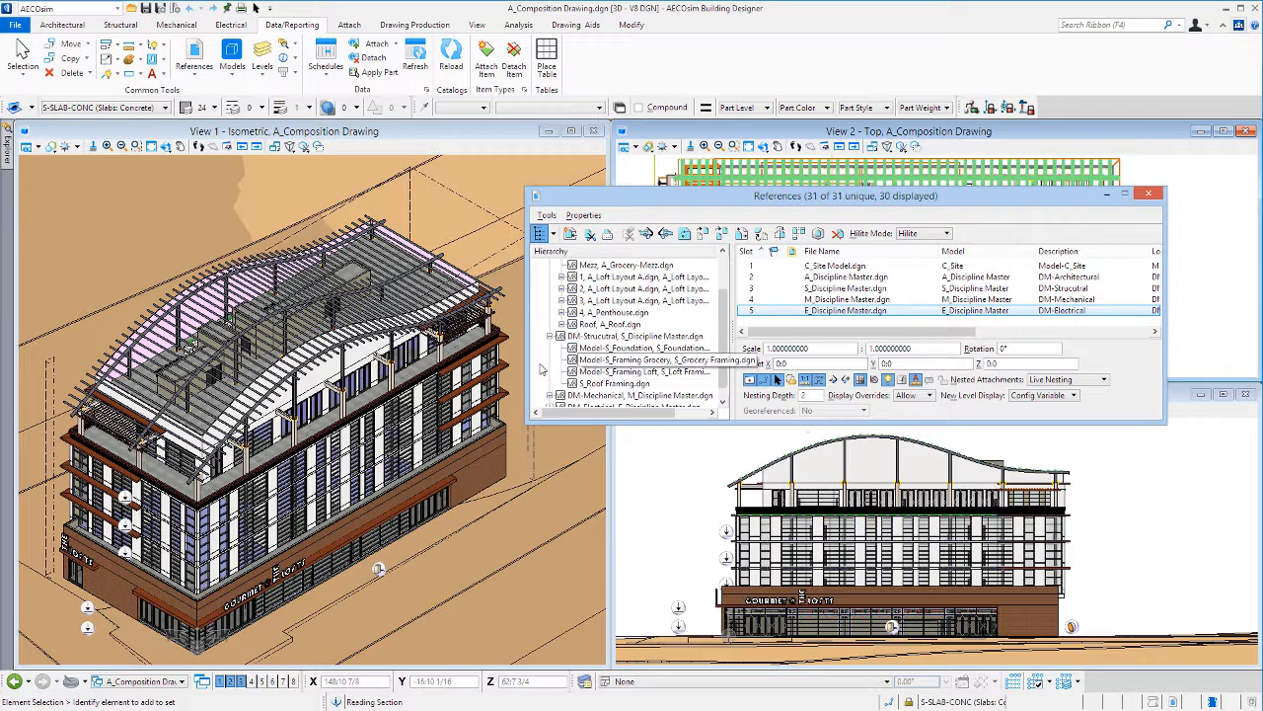
click(549, 394)
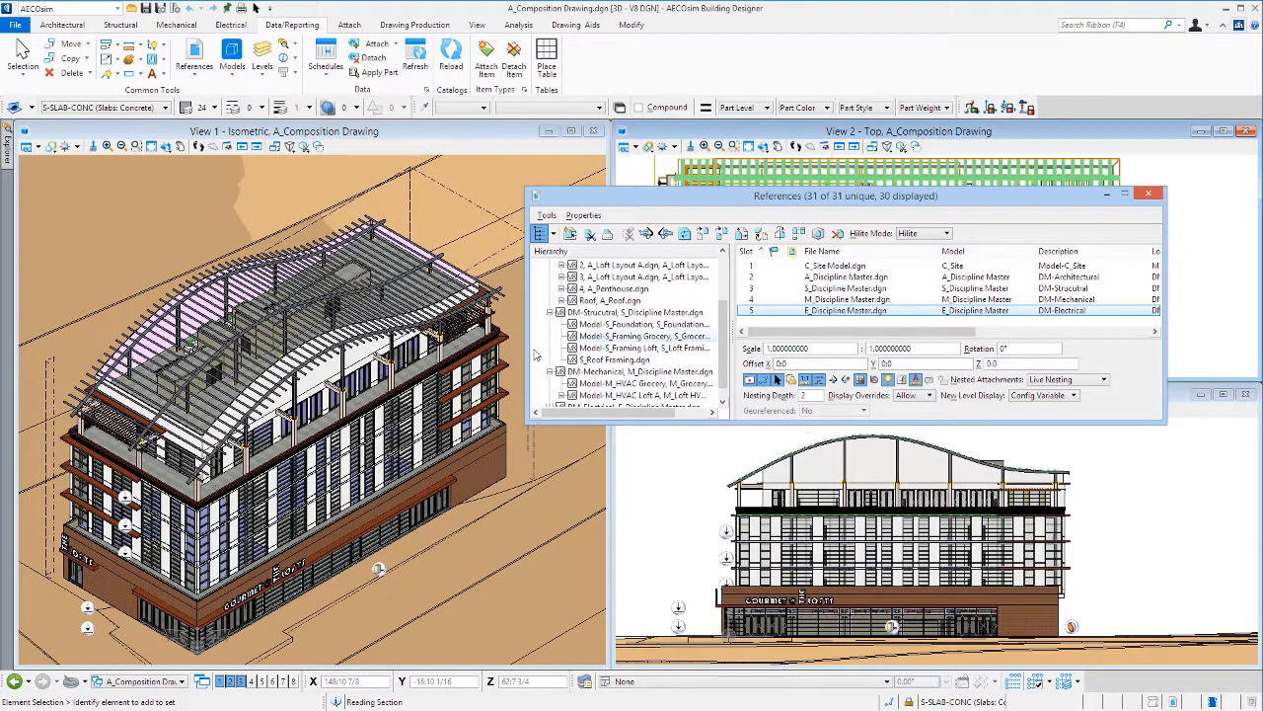
scroll(721, 345, down, 1)
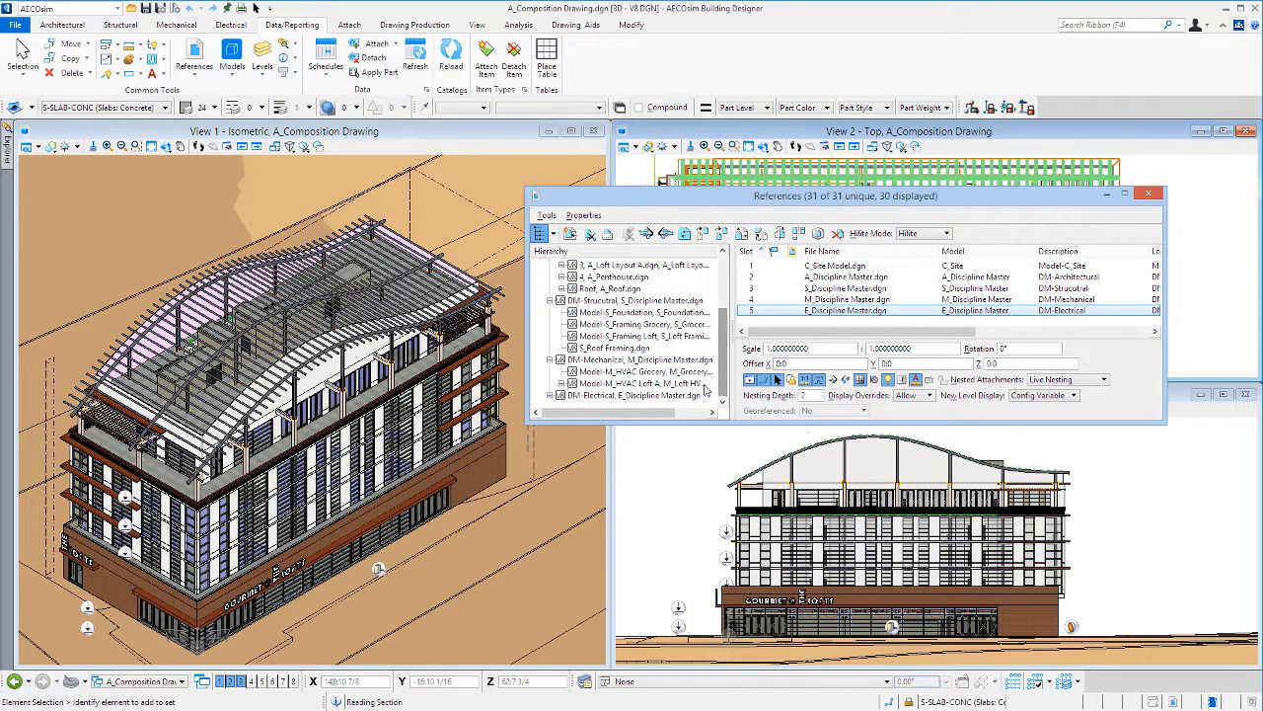
click(550, 394)
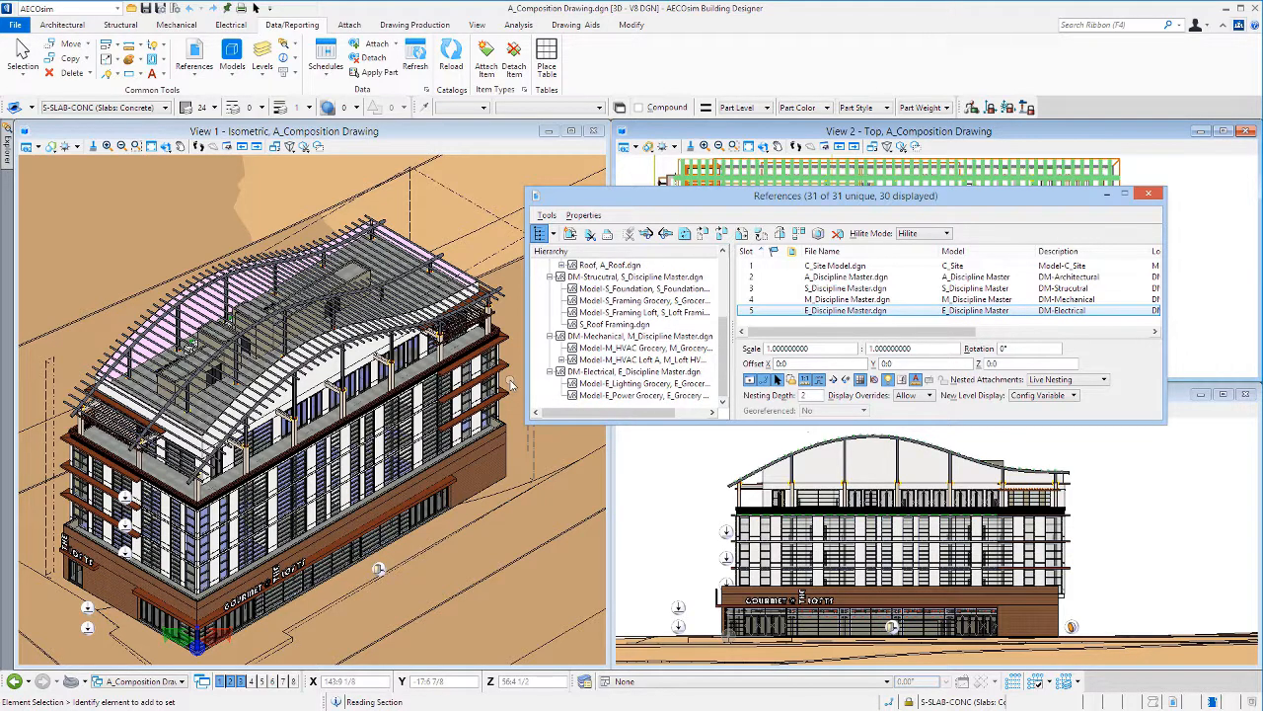